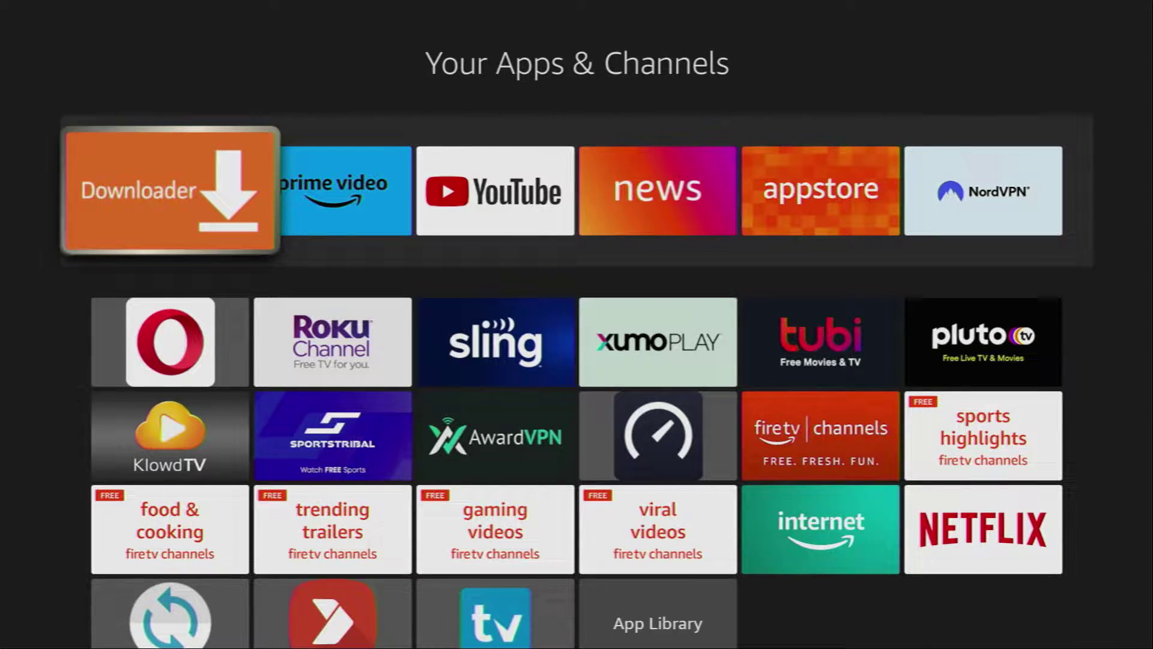
- Leave Your Apps & Channels for the home screen and move to the Find search page
{"action": "key", "text": "Escape"}
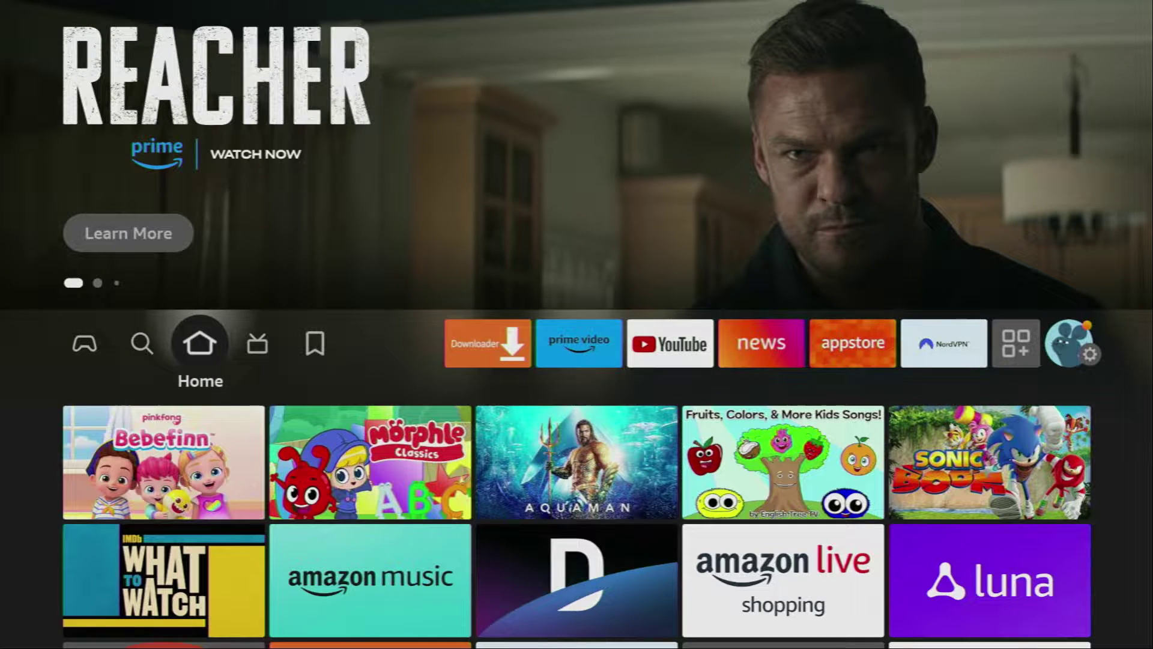
{"action": "key", "text": "Left"}
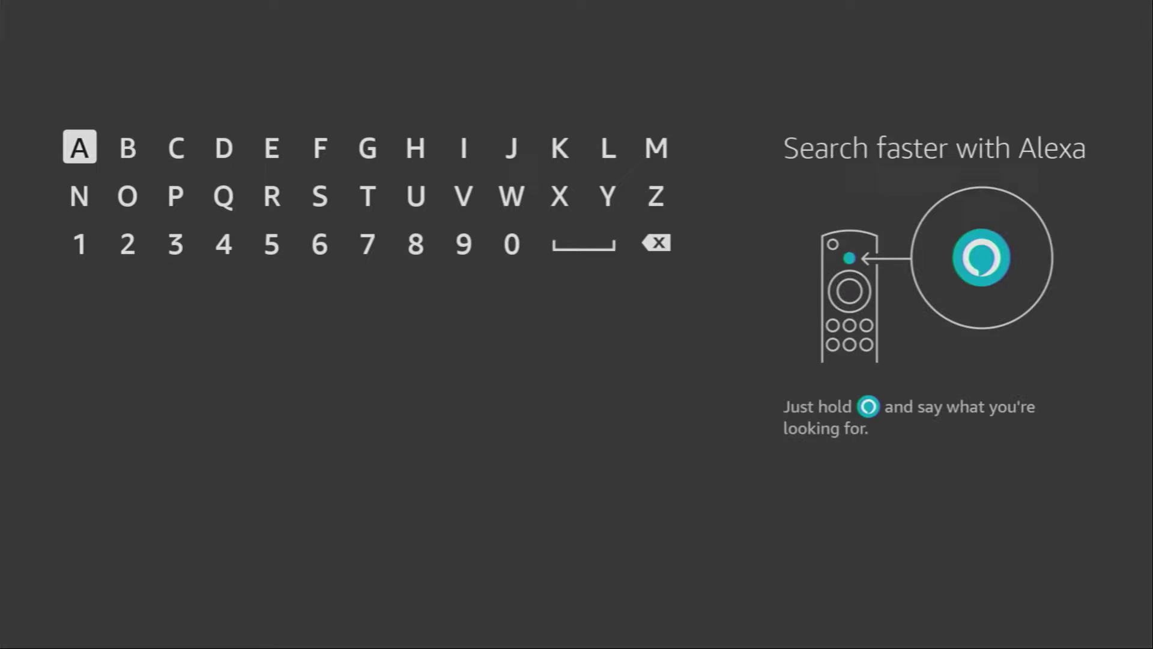
- Spell 'do' on the search keyboard and pick the Downloader suggestion to list its results
{"action": "key", "text": "Right"}
{"action": "key", "text": "Right"}
{"action": "key", "text": "Right"}
{"action": "key", "text": "Return"}
{"action": "key", "text": "Down"}
{"action": "key", "text": "Left"}
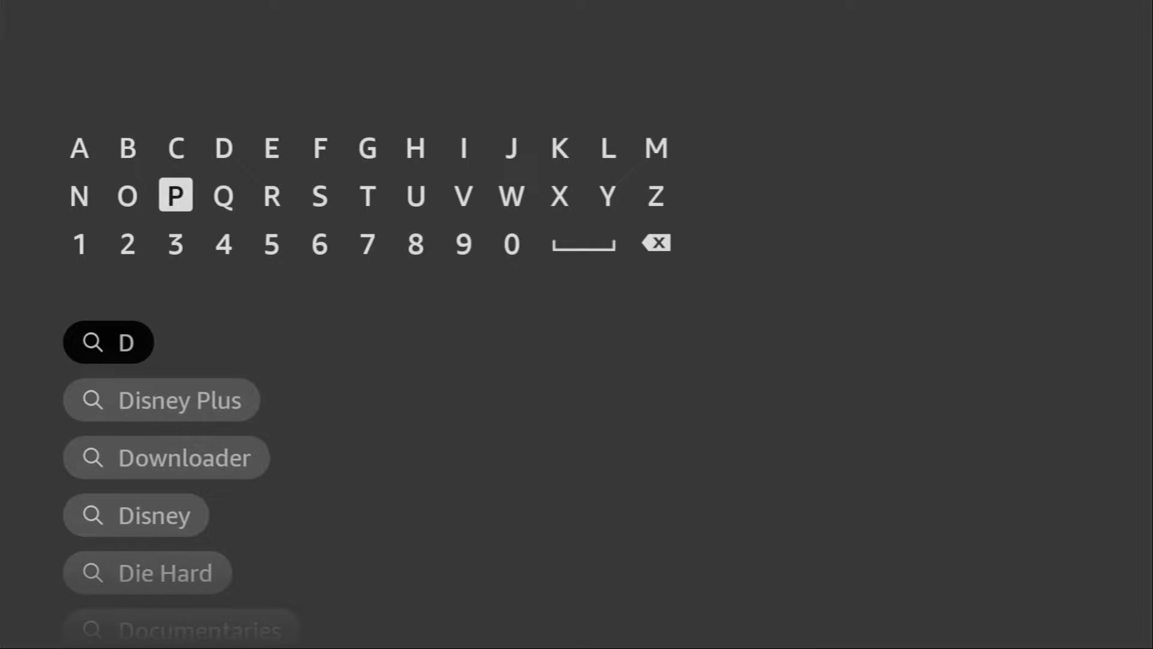
{"action": "key", "text": "Left"}
{"action": "key", "text": "Return"}
{"action": "key", "text": "Down"}
{"action": "key", "text": "Down"}
{"action": "key", "text": "Down"}
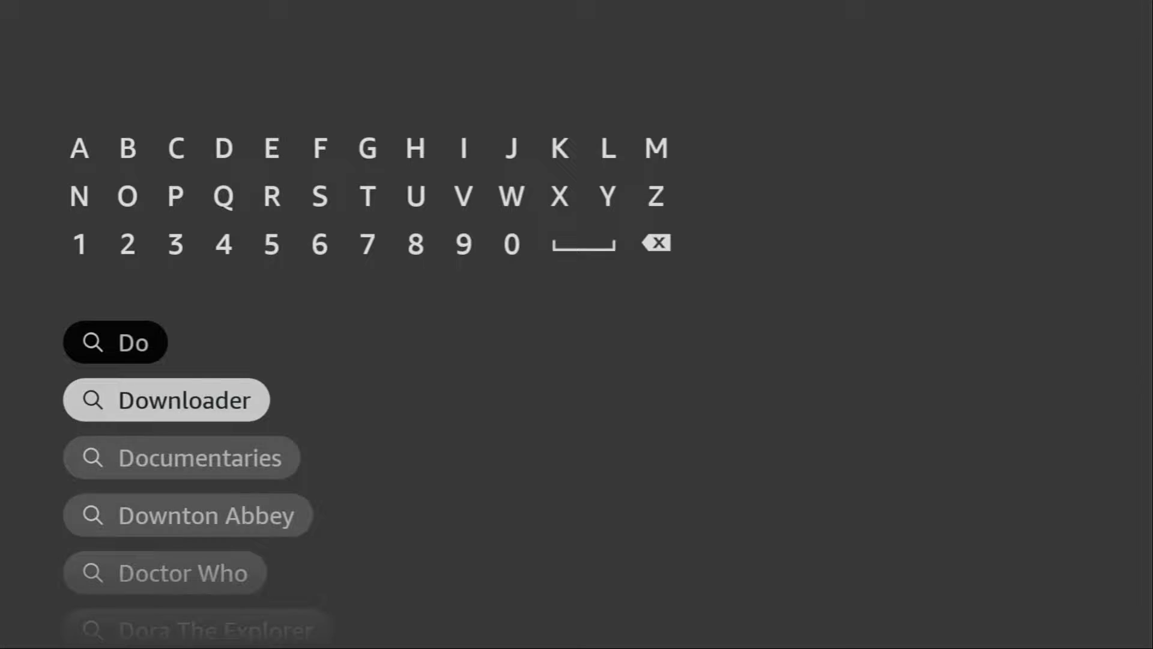
{"action": "key", "text": "Return"}
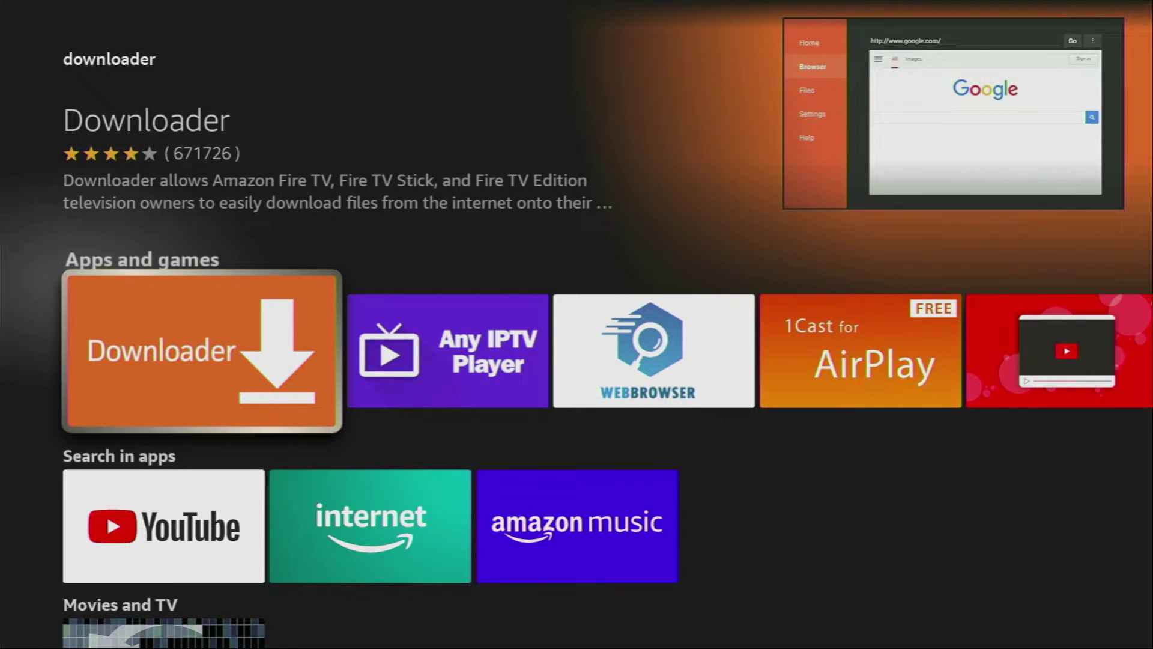
- From Home, go to the settings tiles and open My Fire TV
{"action": "key", "text": "Home"}
{"action": "key", "text": "Right"}
{"action": "key", "text": "Right"}
{"action": "key", "text": "Right"}
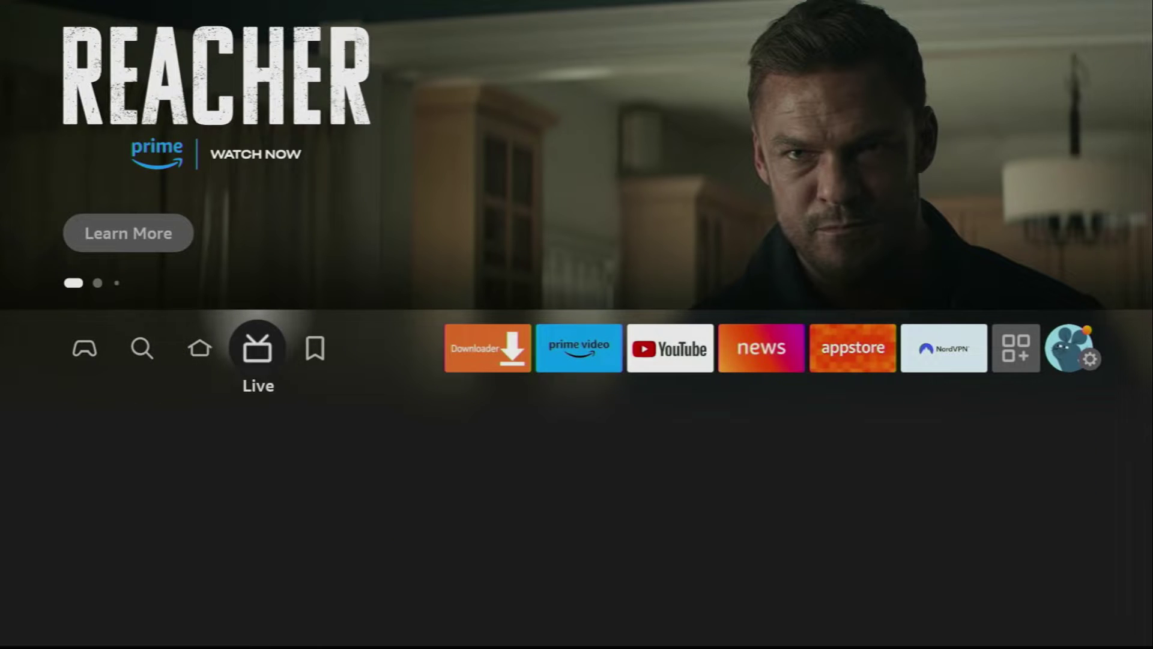
{"action": "key", "text": "Right"}
{"action": "key", "text": "Right"}
{"action": "key", "text": "Right"}
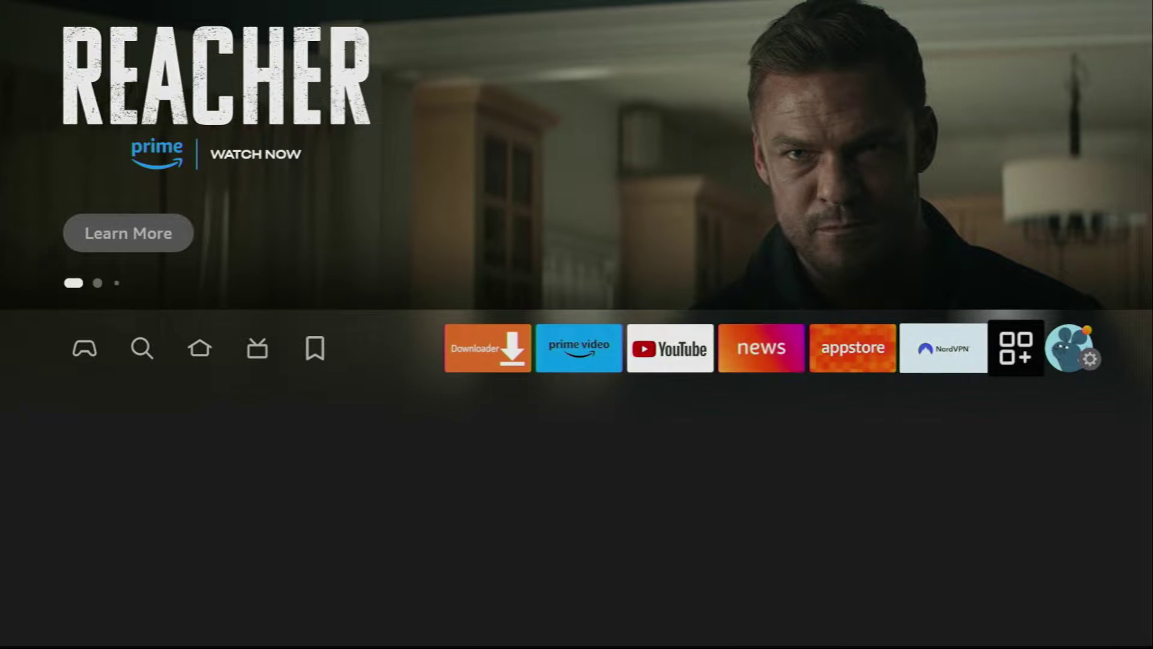
{"action": "key", "text": "Right"}
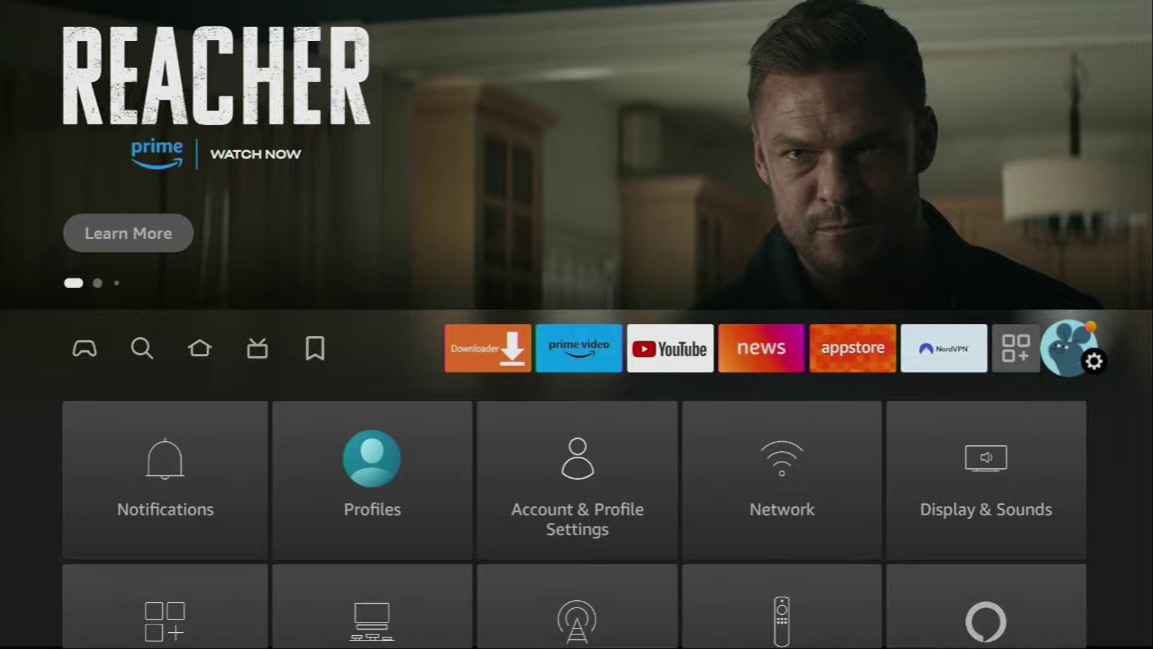
{"action": "key", "text": "Down"}
{"action": "key", "text": "Down"}
{"action": "key", "text": "Down"}
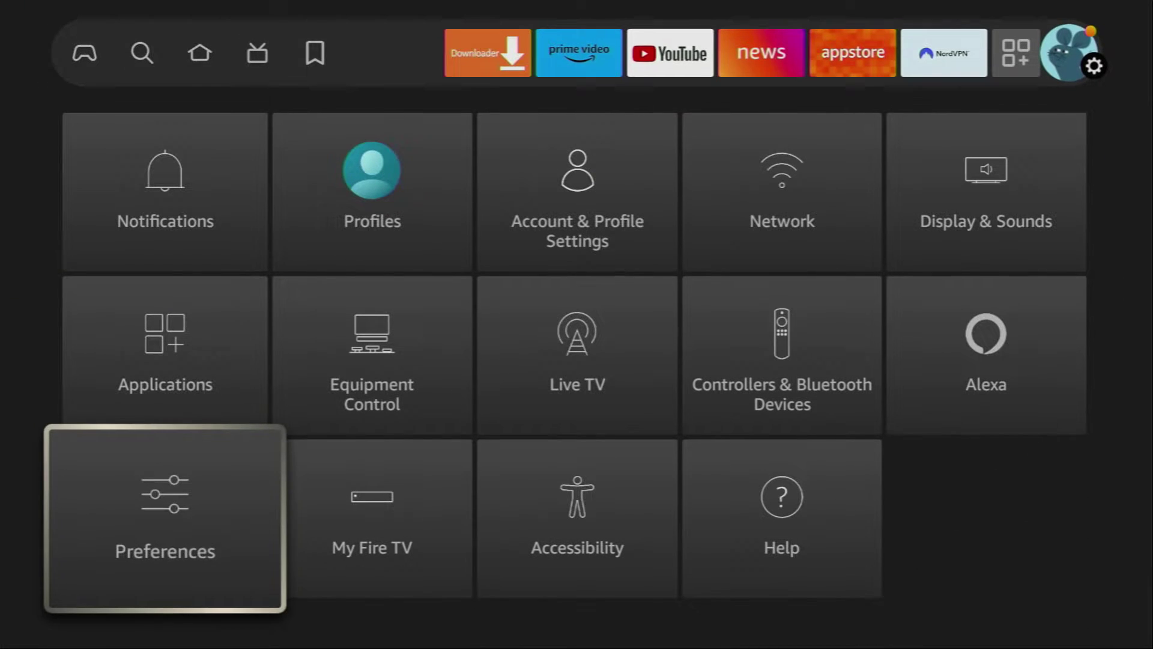
{"action": "key", "text": "Right"}
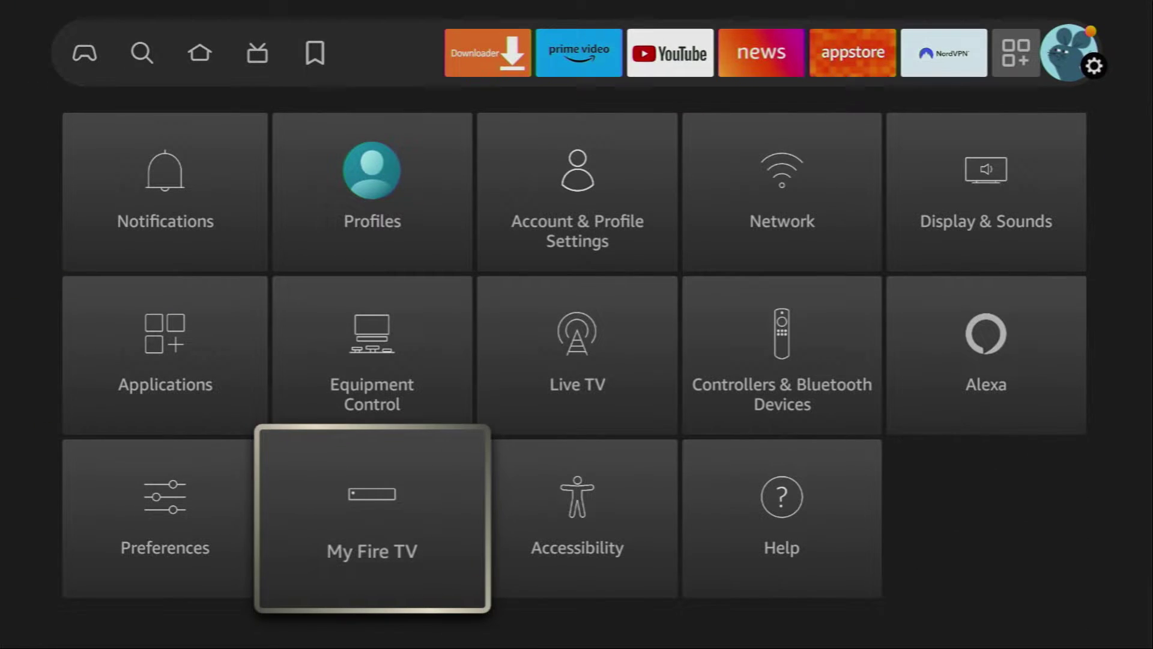
{"action": "key", "text": "Return"}
{"action": "key", "text": "Down"}
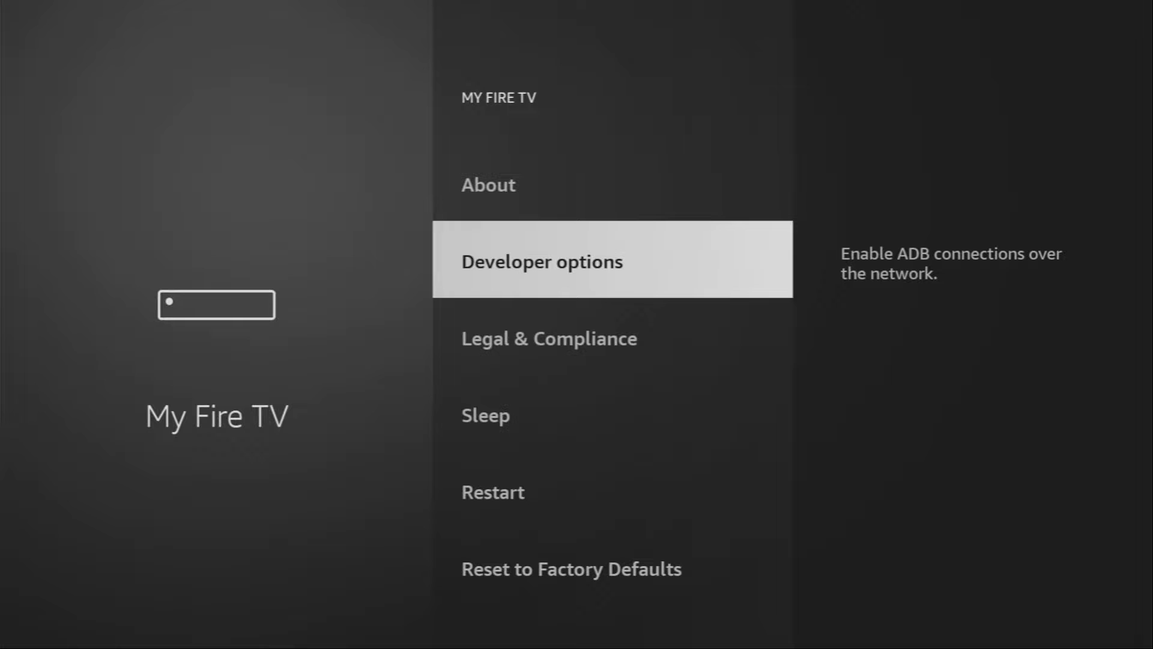
{"action": "key", "text": "Up"}
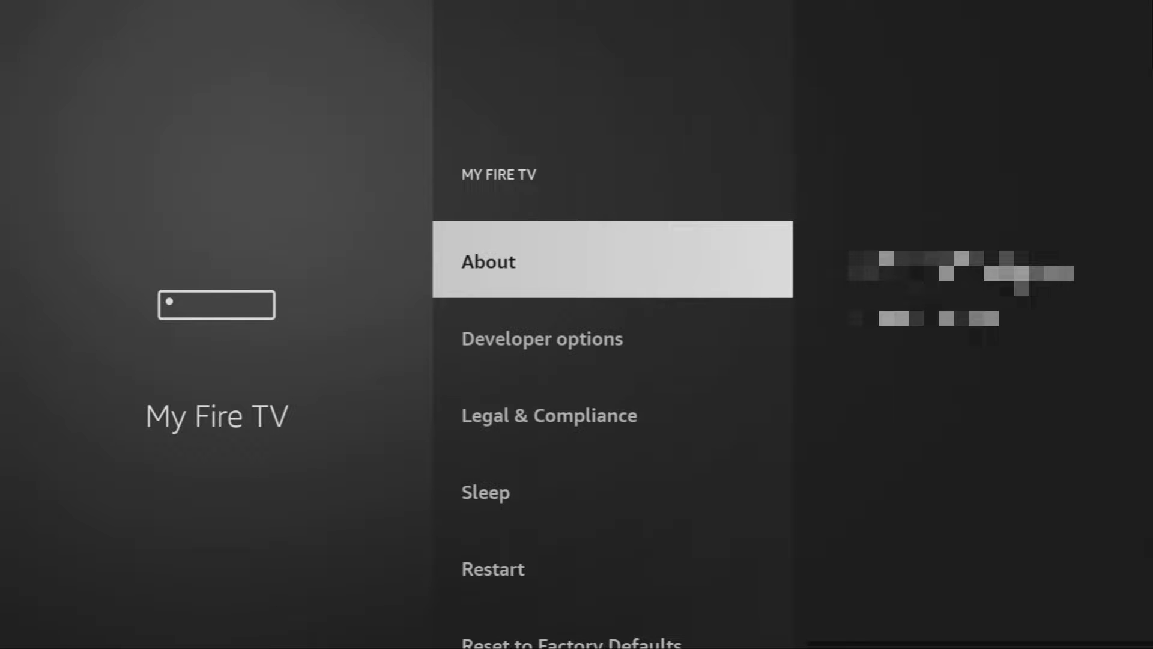
{"action": "key", "text": "Return"}
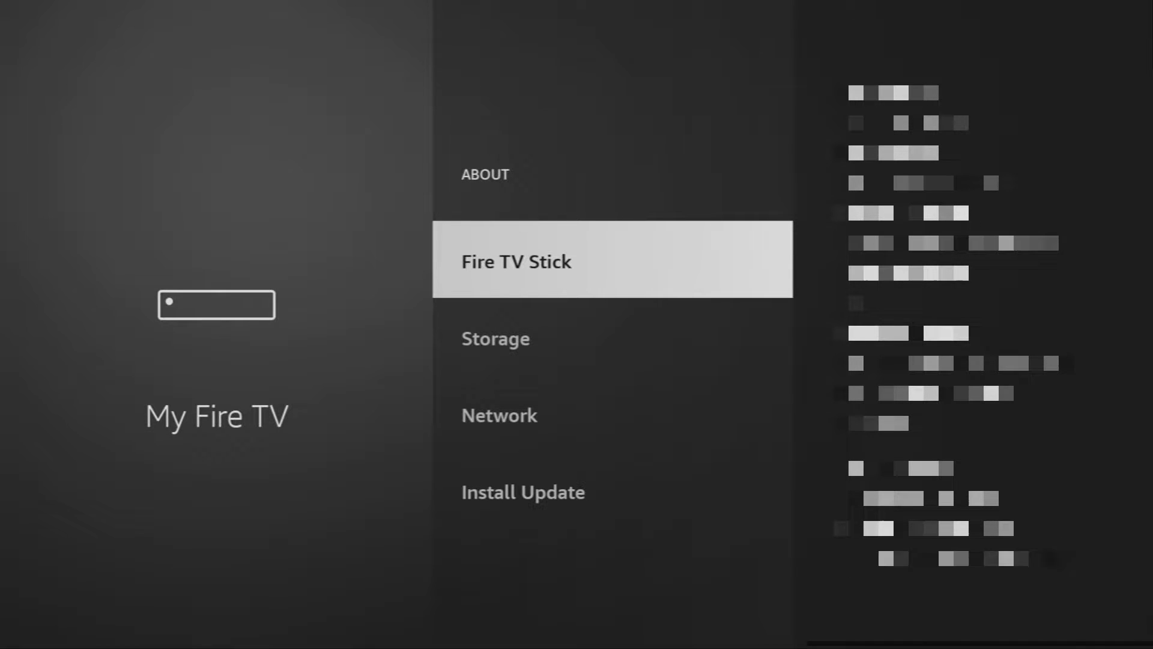
{"action": "key", "text": "Return"}
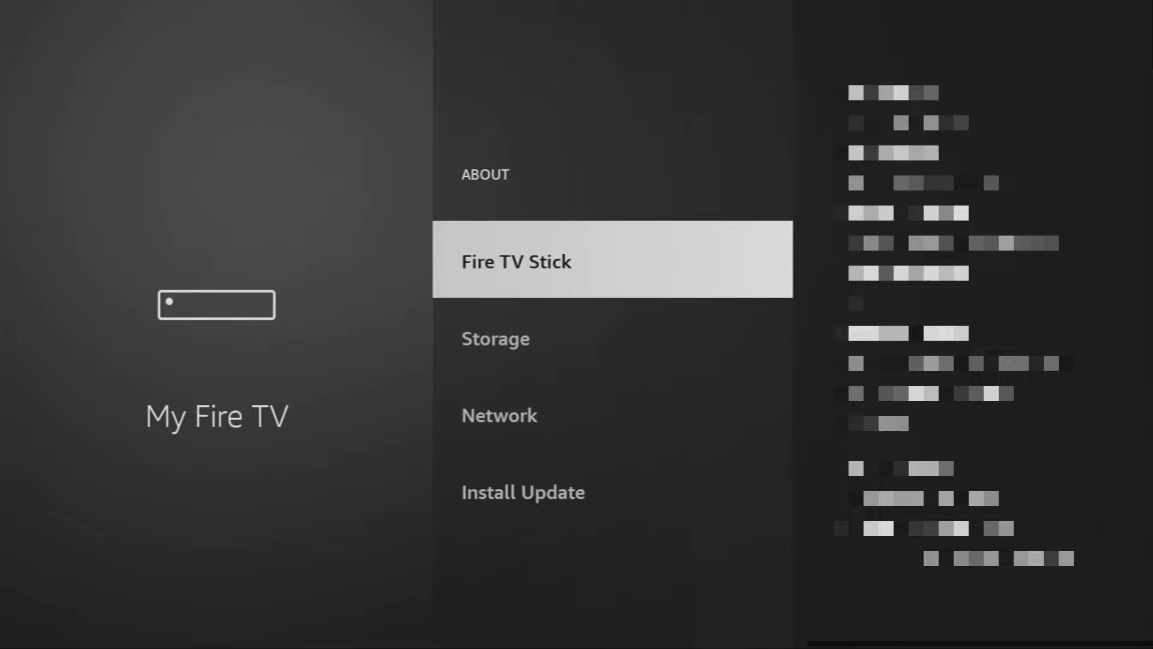
{"action": "key", "text": "Escape"}
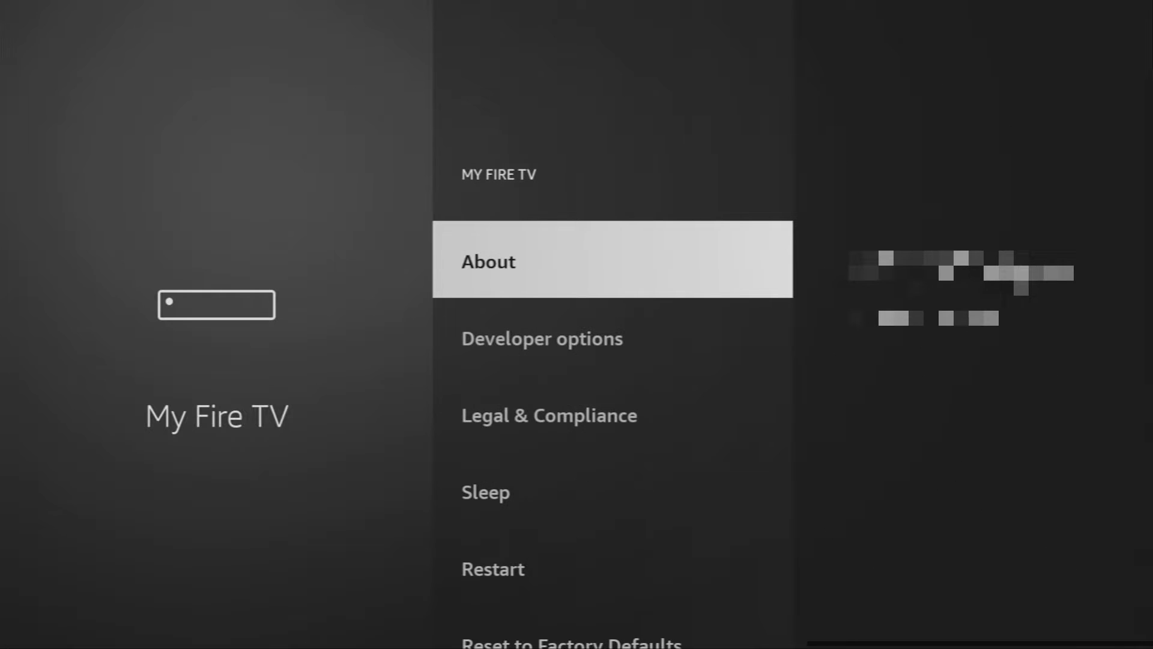
{"action": "key", "text": "Down"}
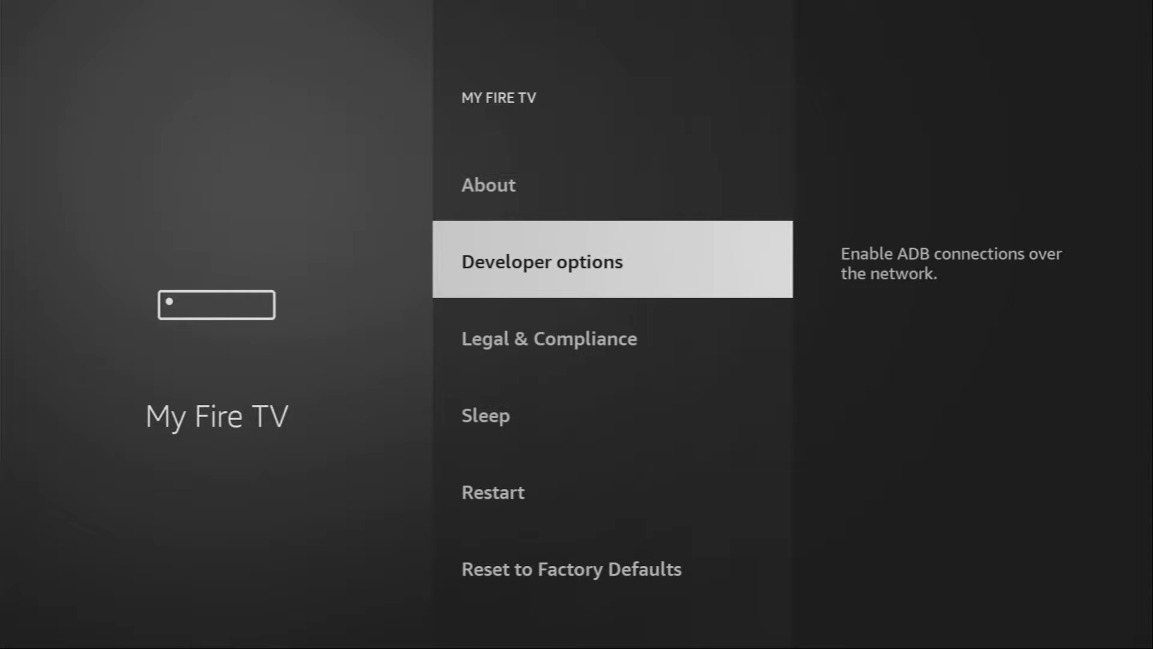
- In Developer options > Install unknown apps, keep Downloader set to ON
{"action": "key", "text": "Return"}
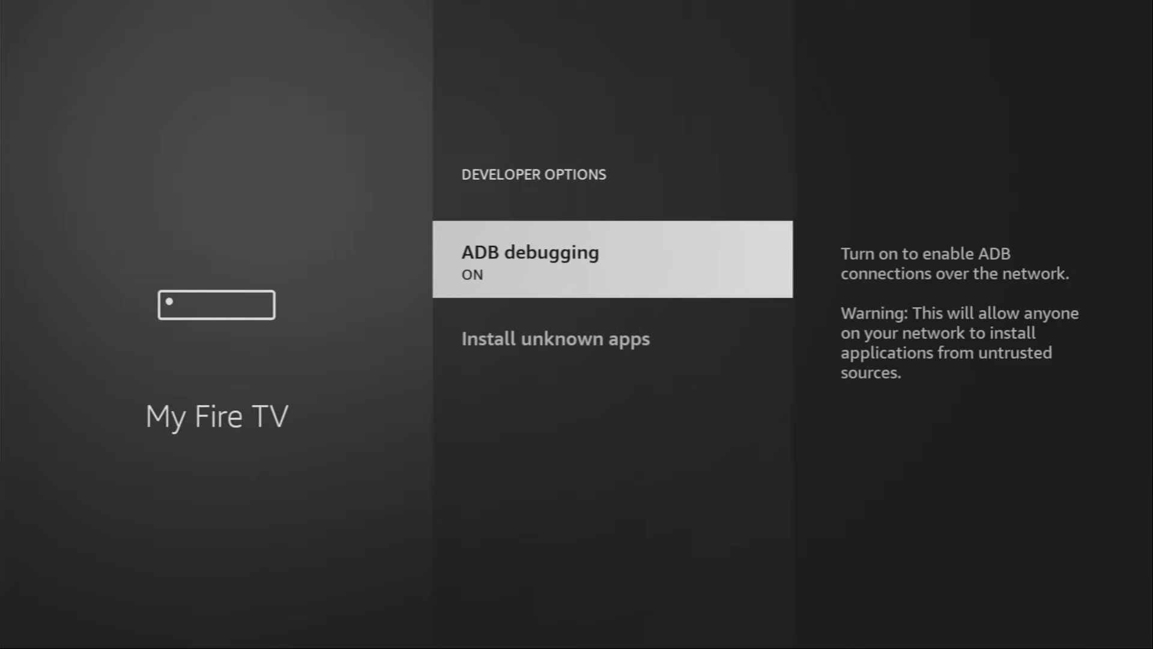
{"action": "key", "text": "Down"}
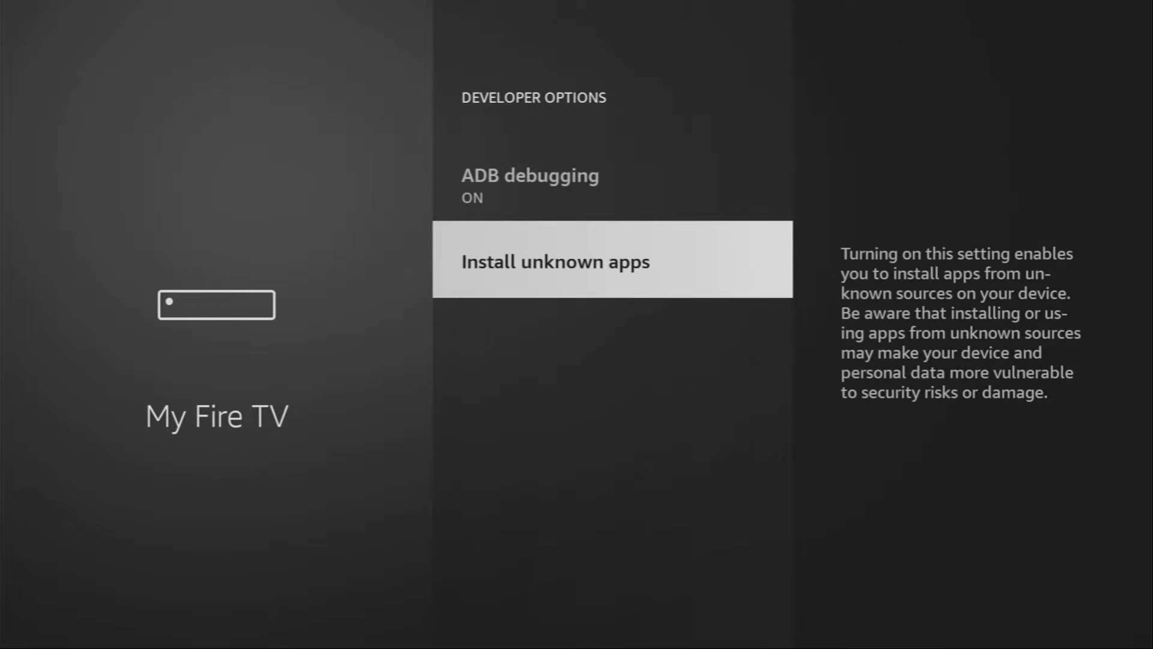
{"action": "key", "text": "Return"}
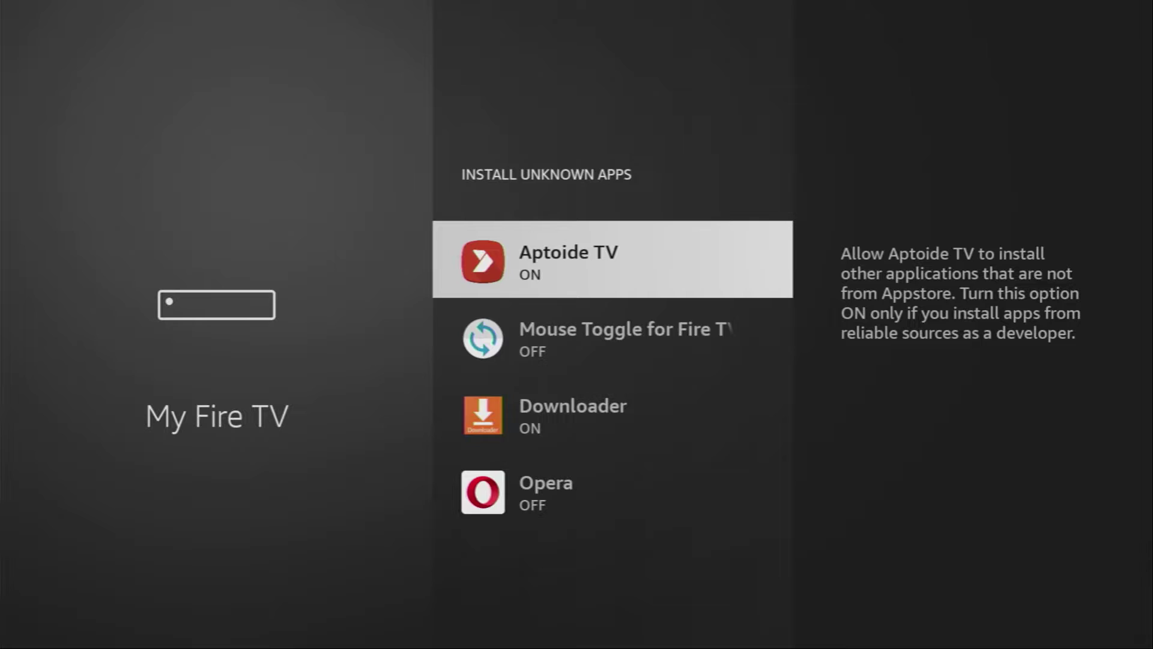
{"action": "key", "text": "Down"}
{"action": "key", "text": "Down"}
{"action": "key", "text": "Return"}
{"action": "key", "text": "Return"}
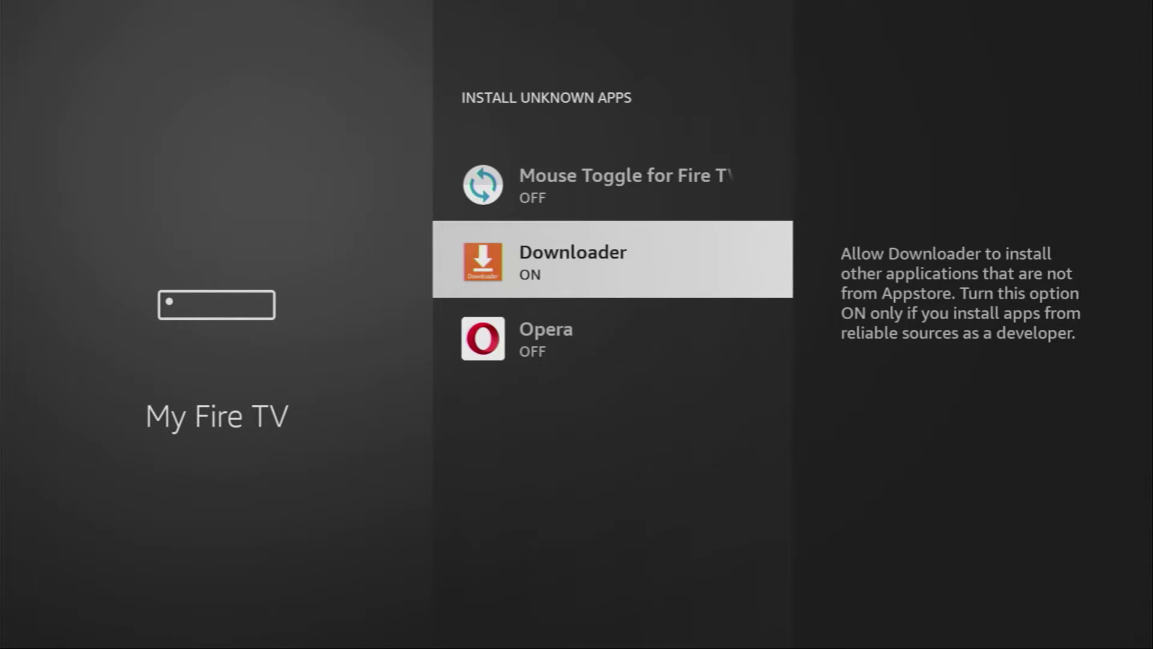
- Launch Downloader and open its Home URL entry box
{"action": "key", "text": "Home"}
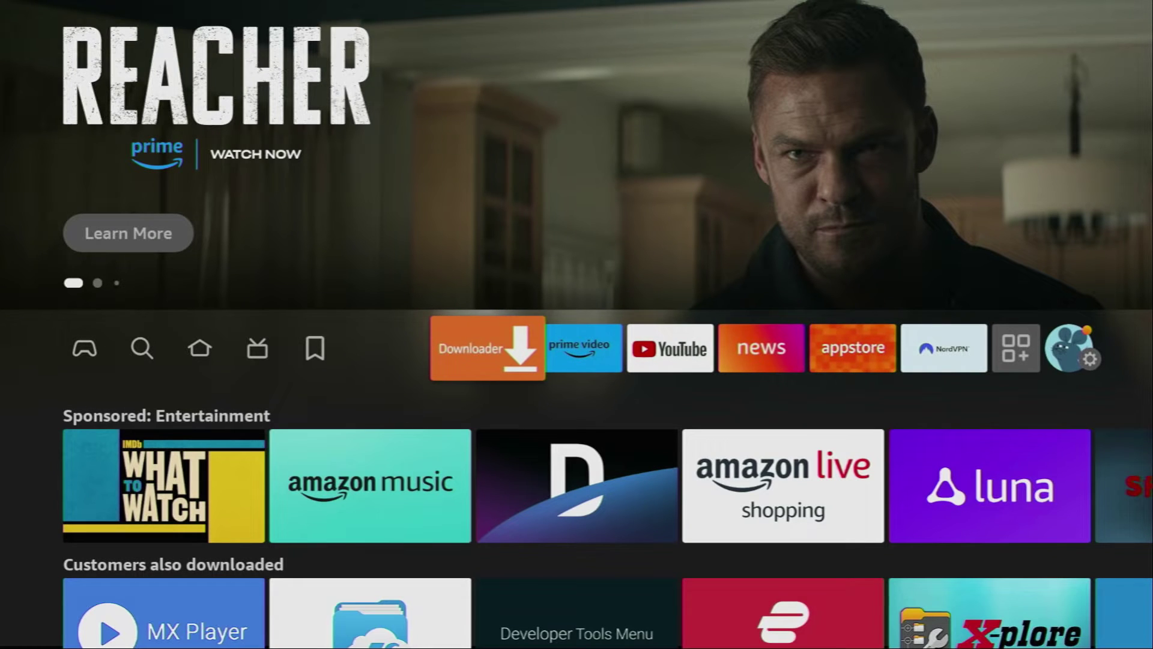
{"action": "key", "text": "Return"}
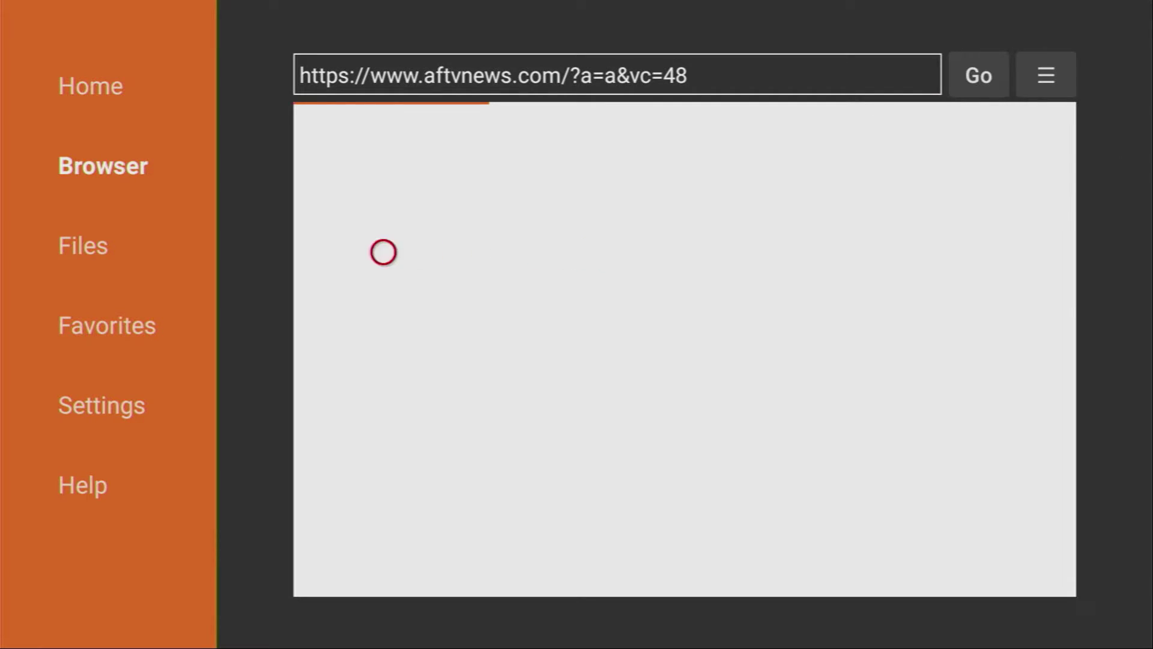
{"action": "key", "text": "Left"}
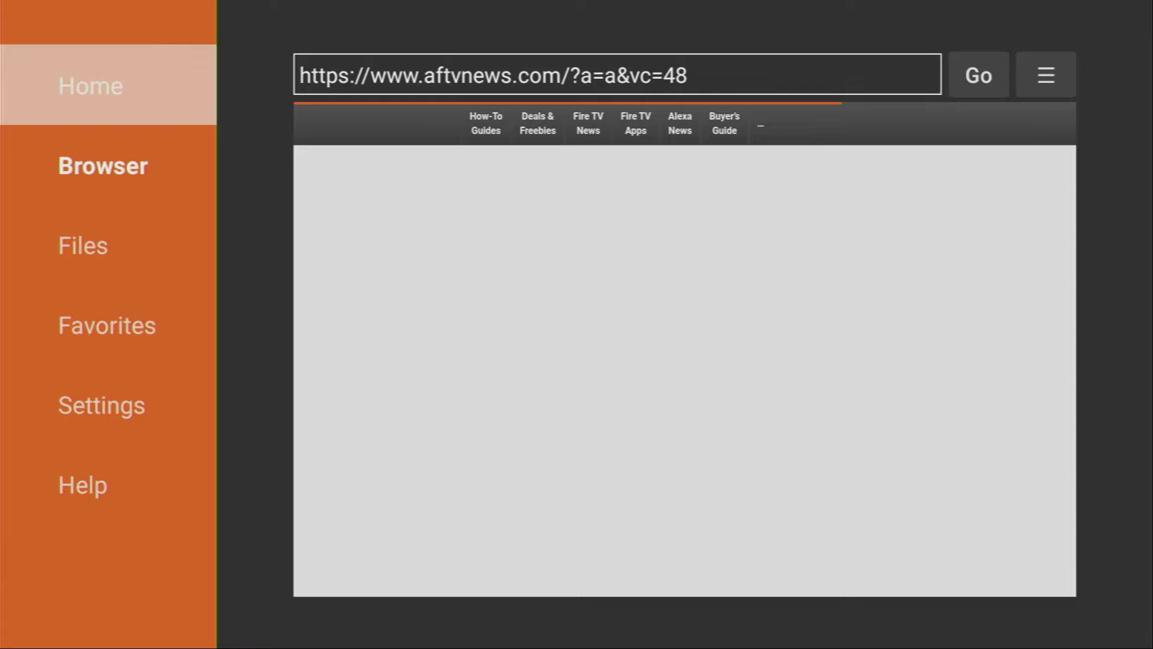
{"action": "key", "text": "Return"}
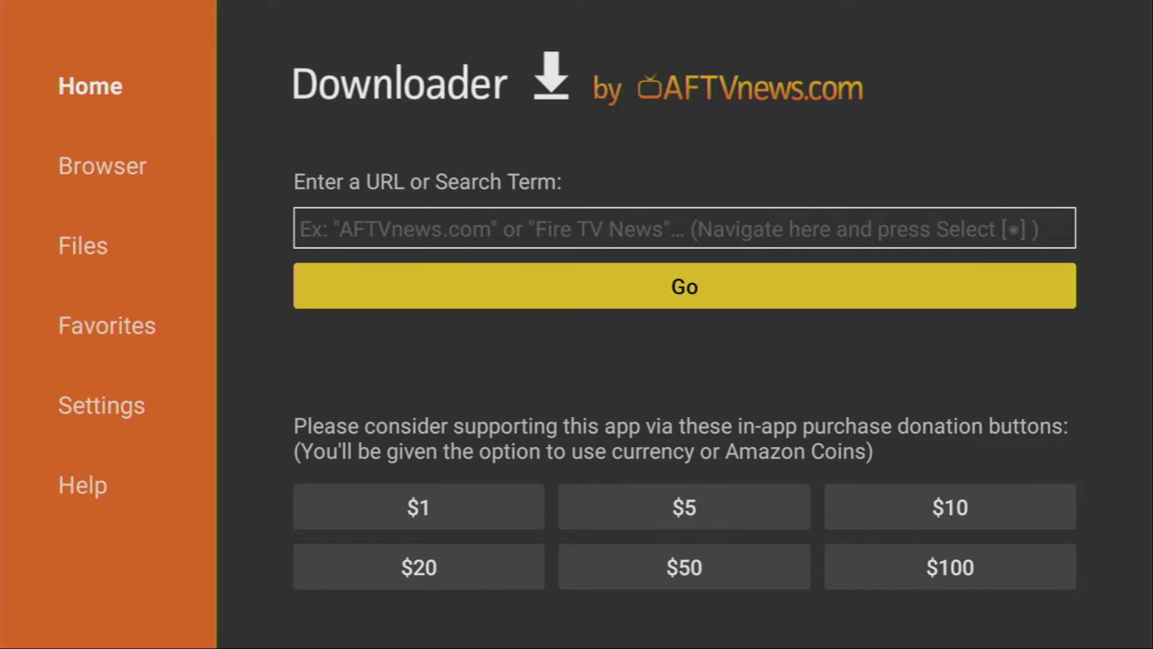
{"action": "key", "text": "Up"}
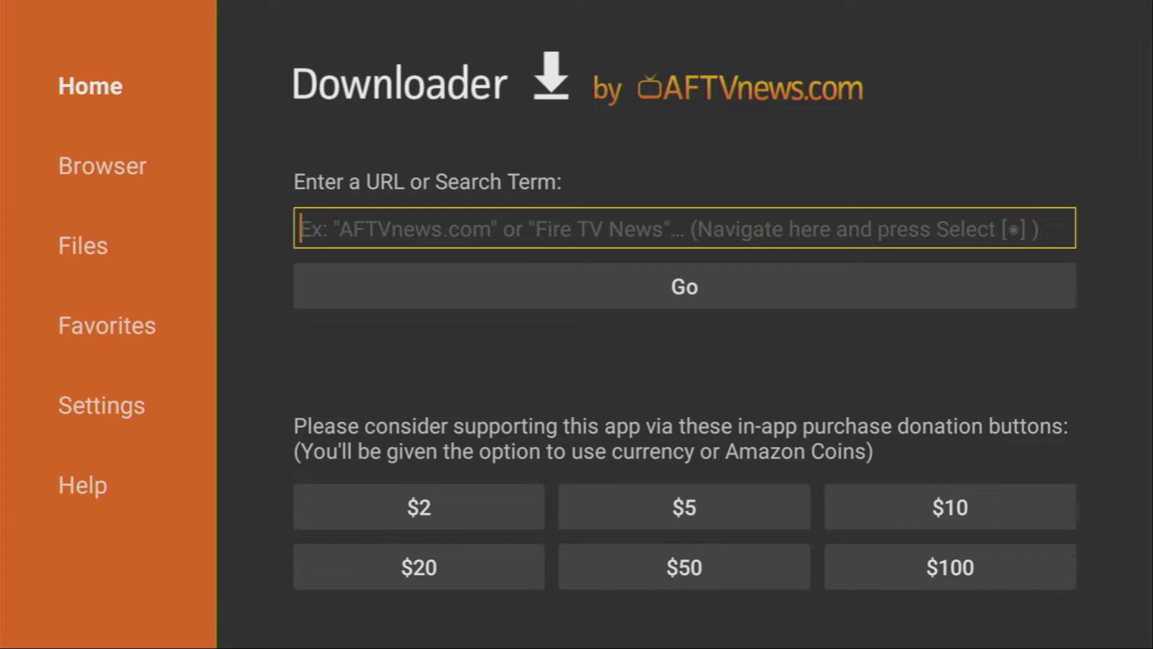
{"action": "key", "text": "Return"}
- Enter the code 28907 and press Go to load its downloads page
{"action": "key", "text": "Right"}
{"action": "key", "text": "Up"}
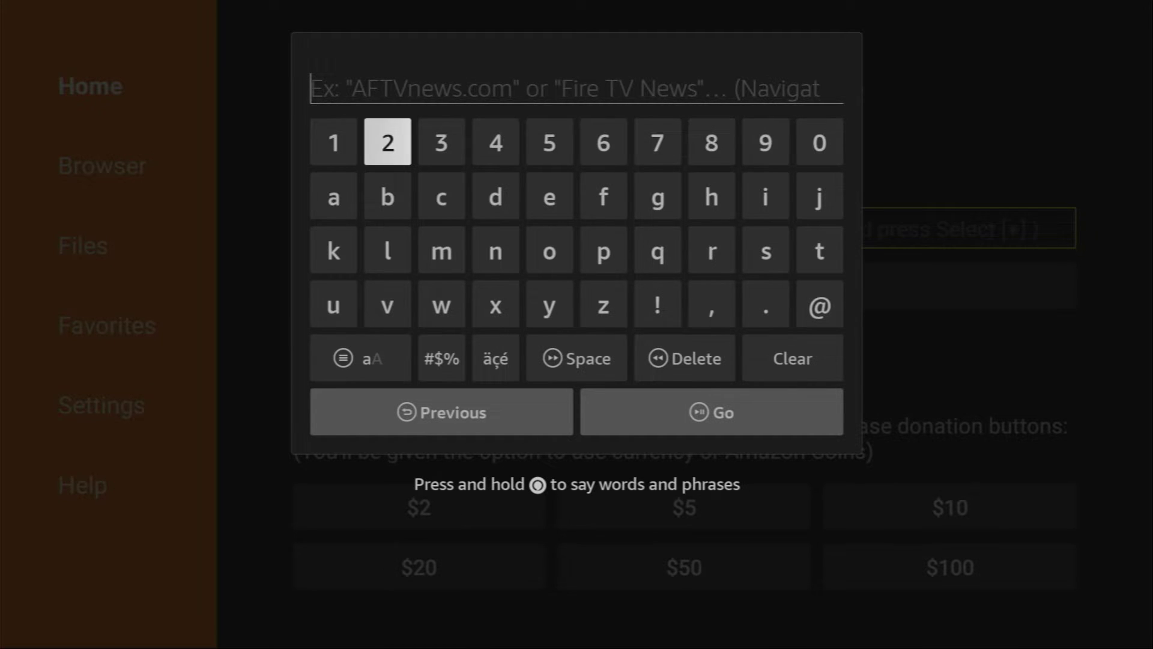
{"action": "key", "text": "Up"}
{"action": "key", "text": "Down"}
{"action": "key", "text": "Return"}
{"action": "key", "text": "Left"}
{"action": "key", "text": "Left"}
{"action": "key", "text": "Left"}
{"action": "key", "text": "Left"}
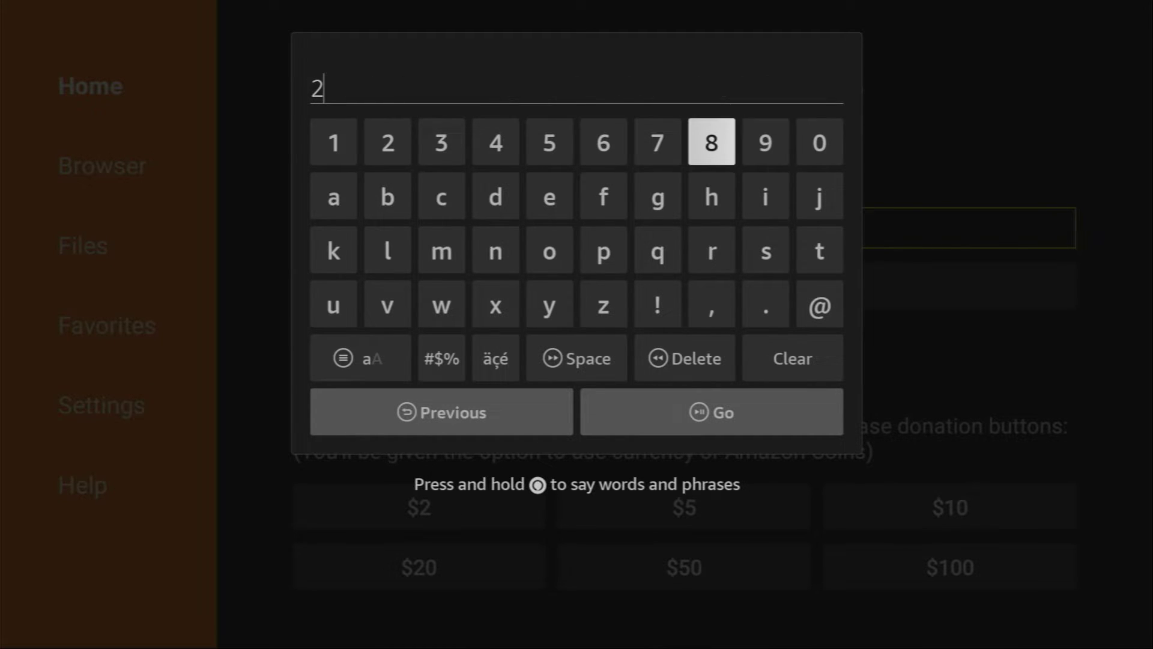
{"action": "key", "text": "Return"}
{"action": "key", "text": "Right"}
{"action": "key", "text": "Return"}
{"action": "key", "text": "Right"}
{"action": "key", "text": "Up"}
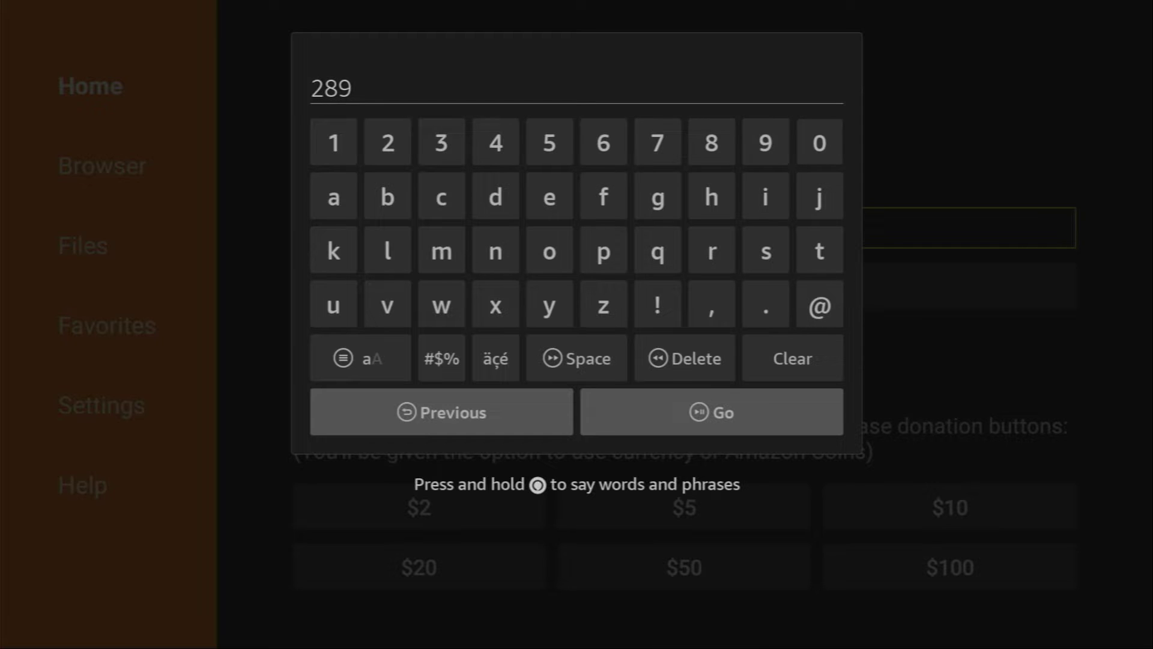
{"action": "key", "text": "Left"}
{"action": "key", "text": "Left"}
{"action": "key", "text": "Left"}
{"action": "key", "text": "Return"}
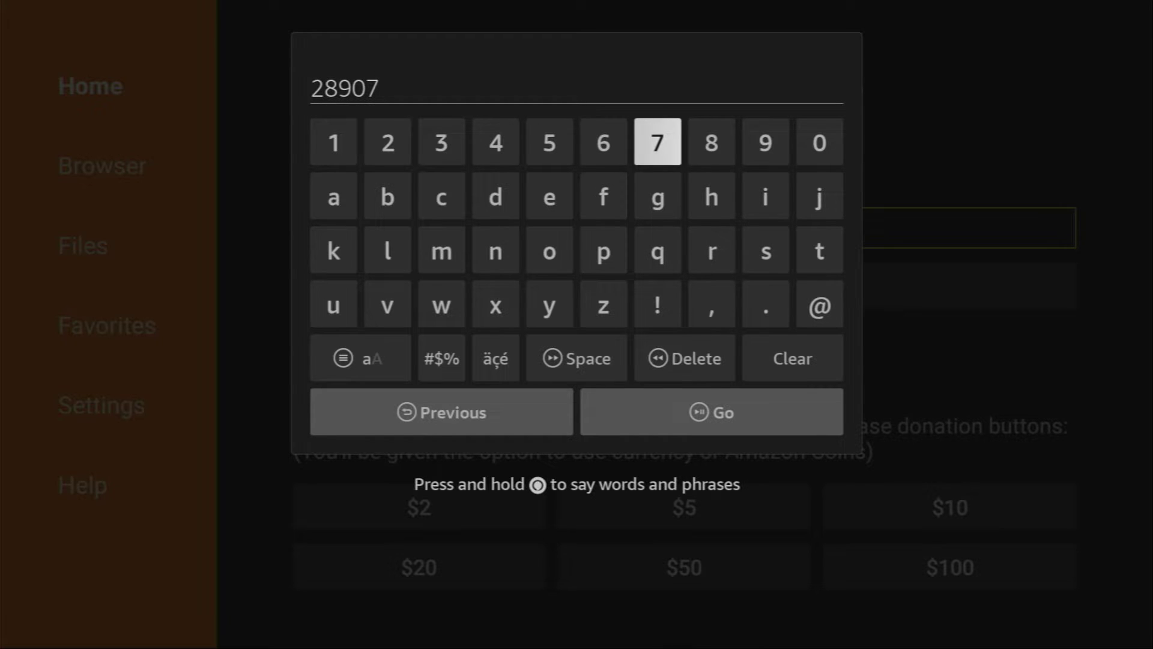
{"action": "key", "text": "Down"}
{"action": "key", "text": "Down"}
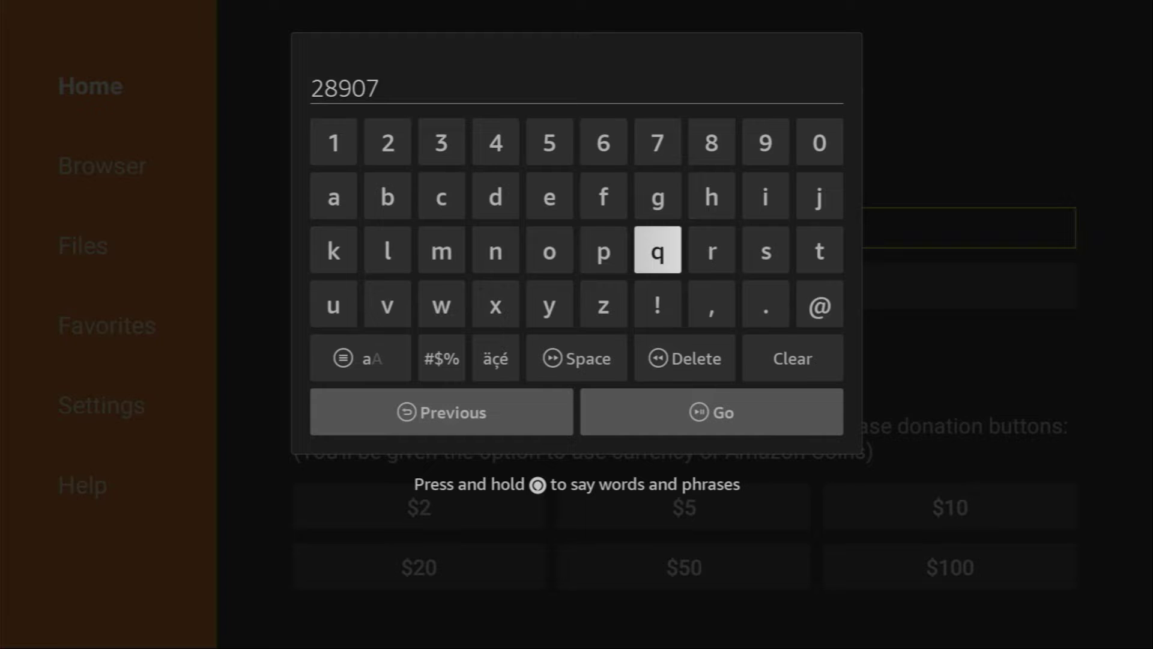
{"action": "key", "text": "Down"}
{"action": "key", "text": "Down"}
{"action": "key", "text": "Down"}
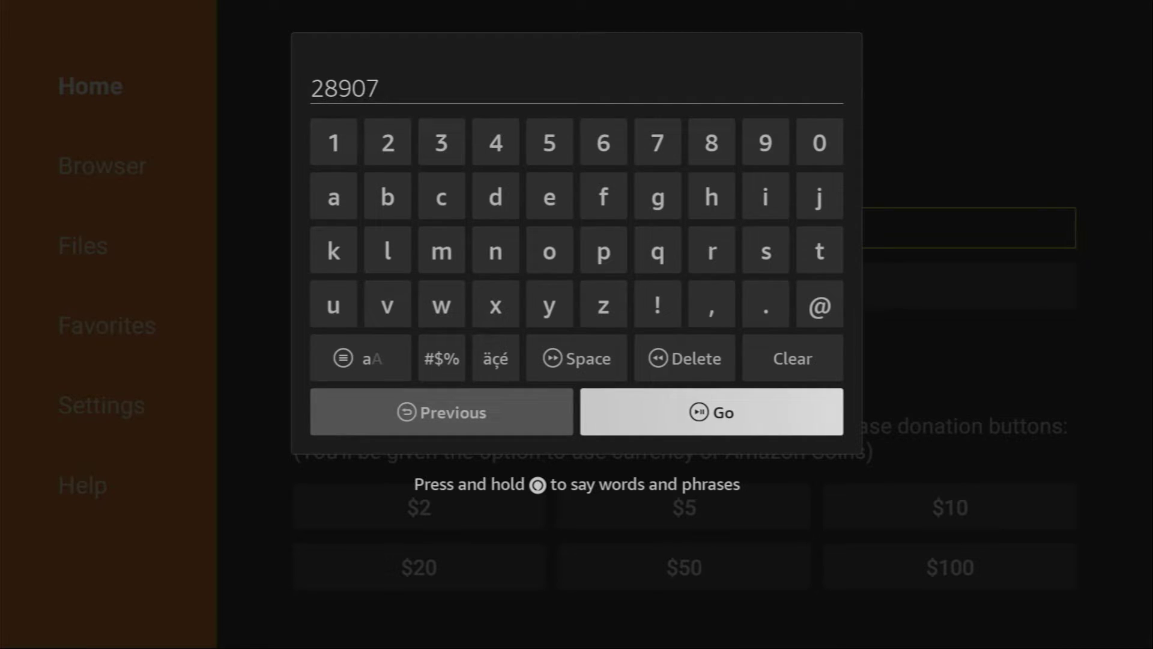
{"action": "key", "text": "Return"}
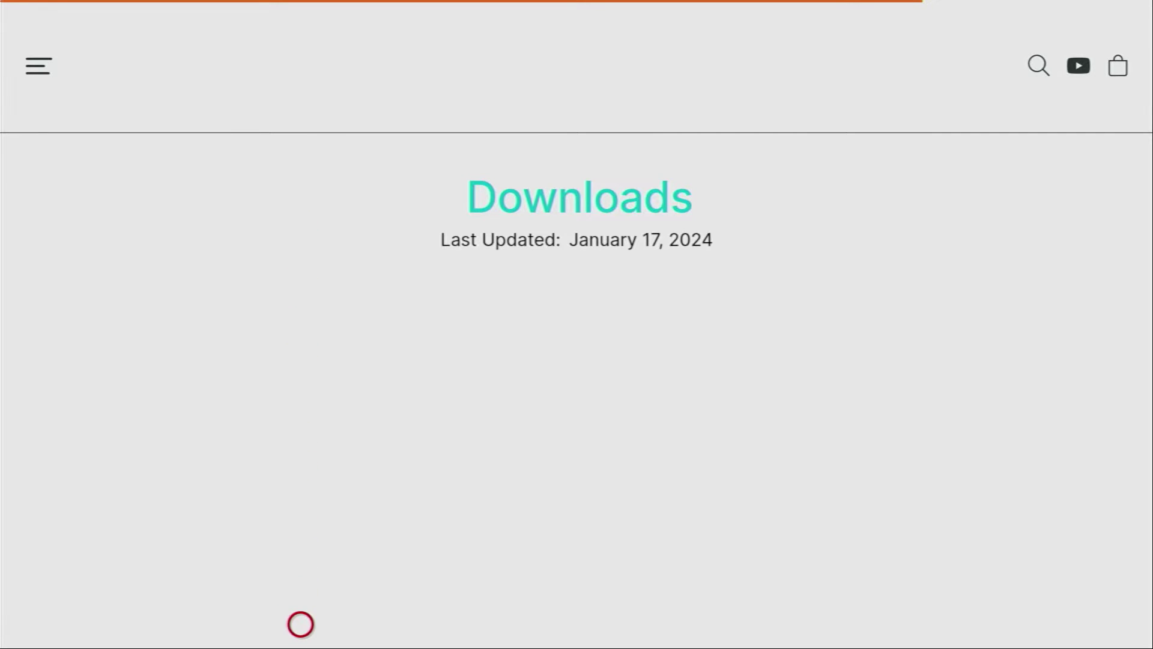
- Scroll to IPTV Players, open the XCIPTV Player page and close the advert
{"action": "scroll", "coordinate": [300, 624], "scroll_direction": "down", "scroll_amount": 10}
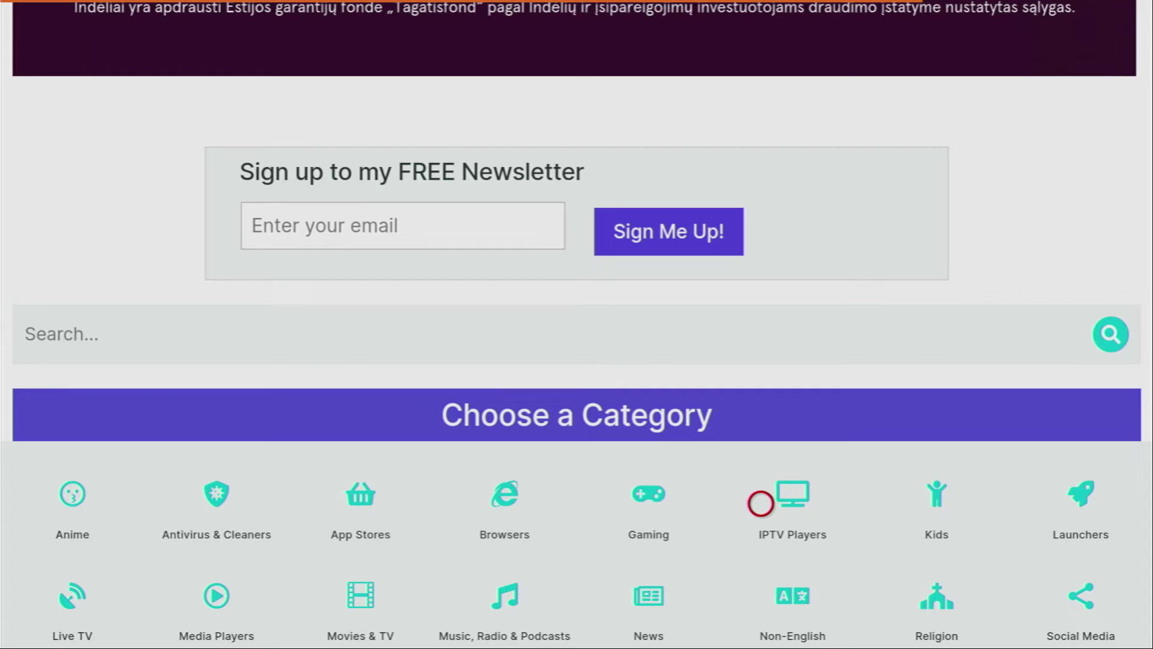
{"action": "left_click", "coordinate": [790, 496]}
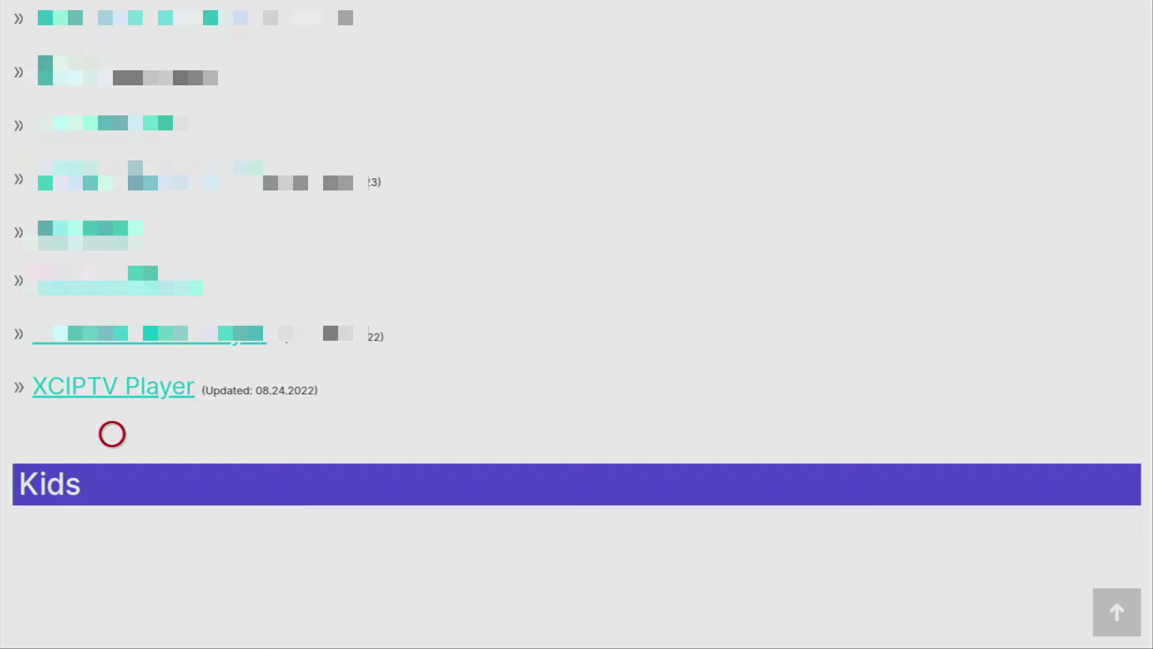
{"action": "left_click", "coordinate": [111, 382]}
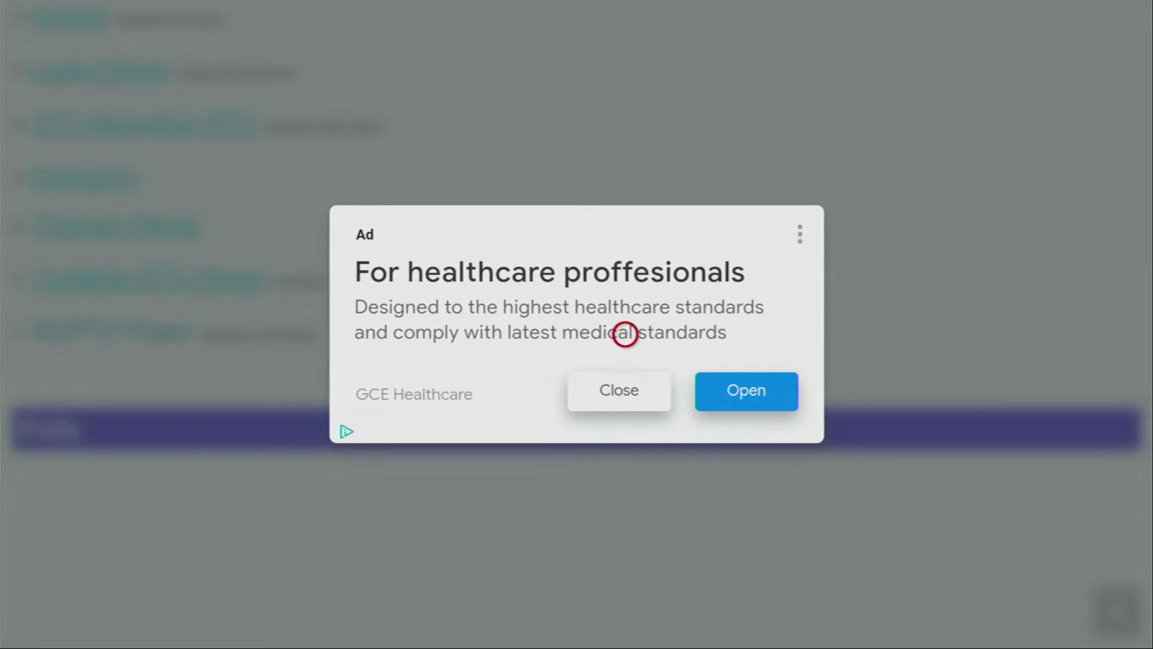
{"action": "left_click", "coordinate": [624, 377]}
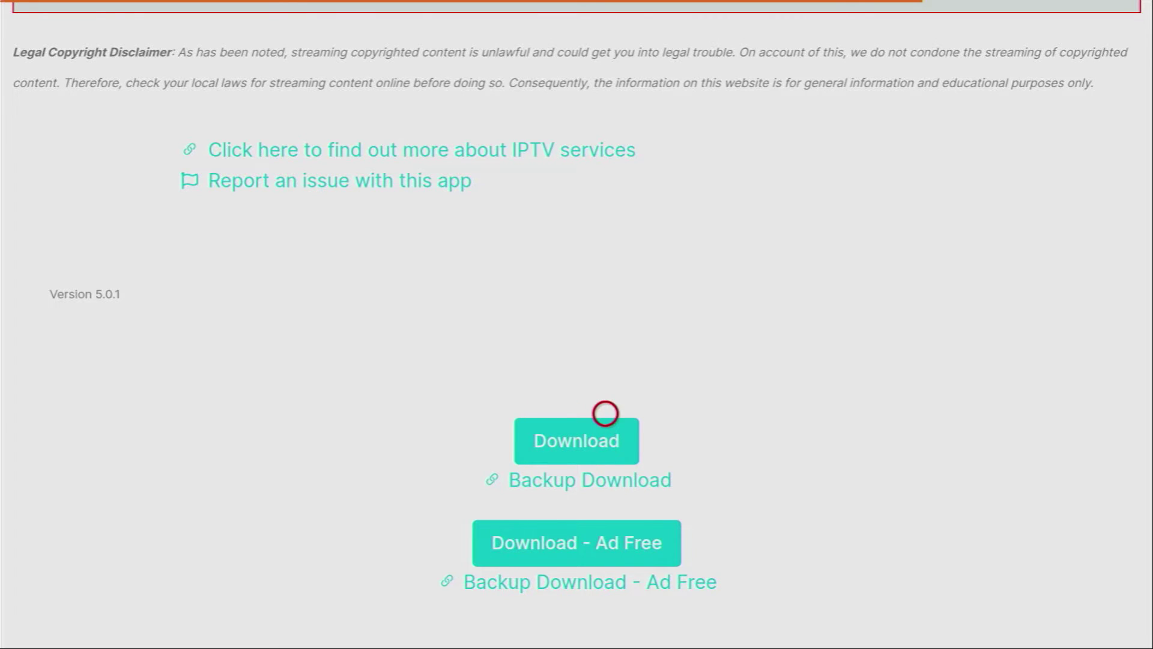
- Download and install XCIPTV version 5.0.1, finishing with Done
{"action": "left_click", "coordinate": [612, 455]}
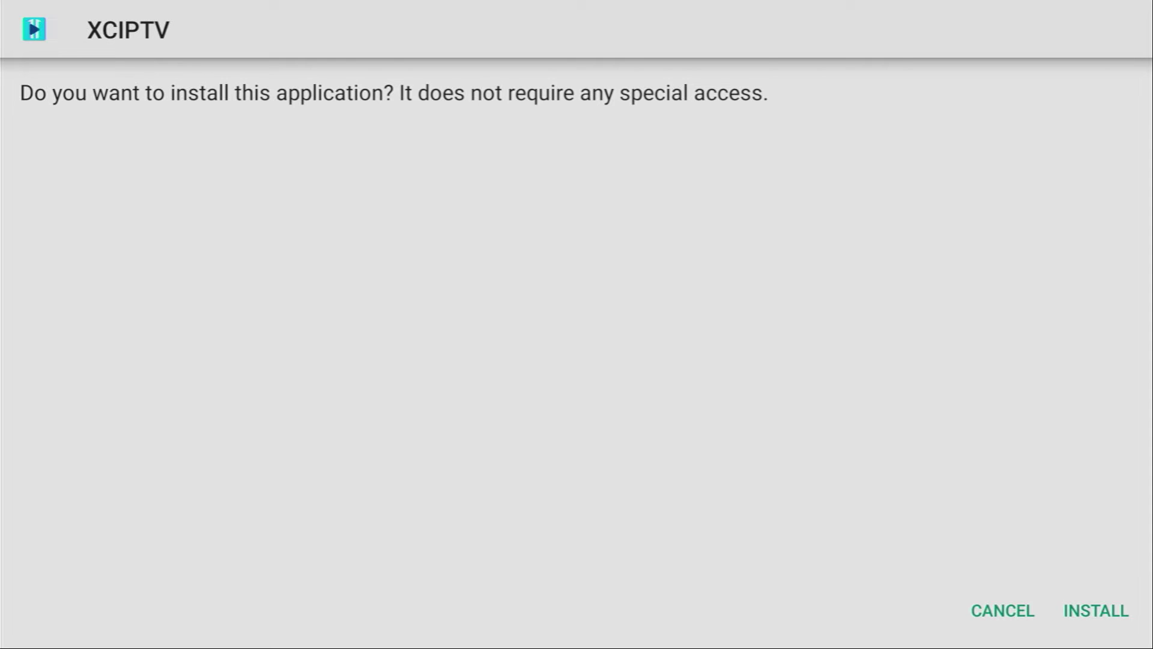
{"action": "key", "text": "Right"}
{"action": "key", "text": "Return"}
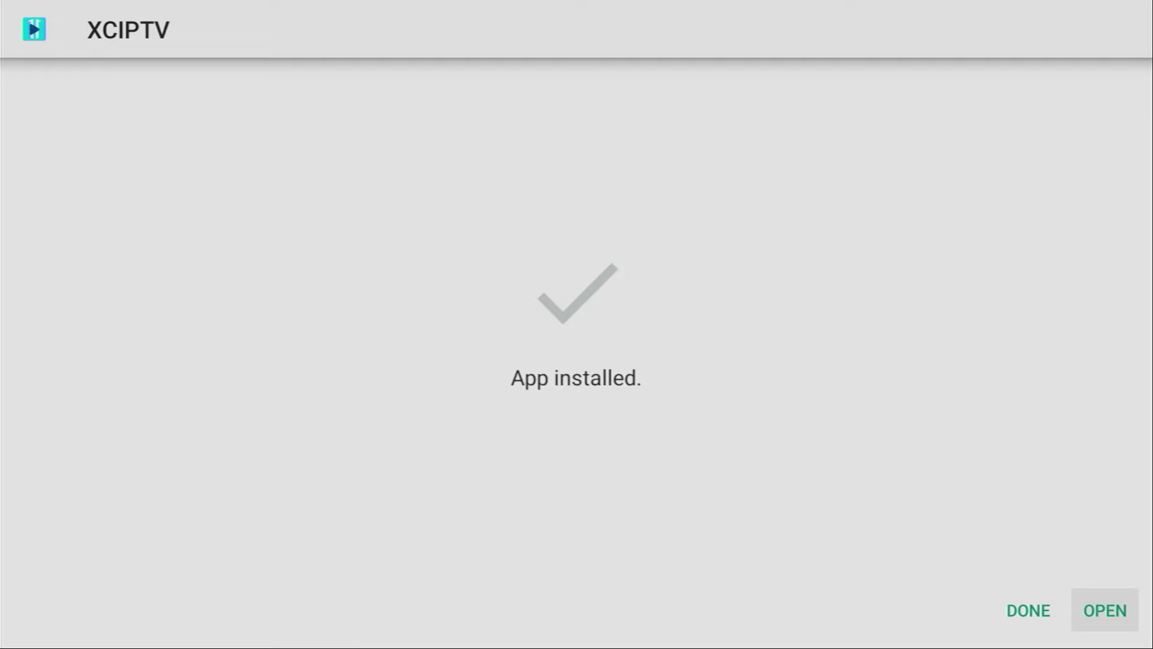
{"action": "key", "text": "Left"}
{"action": "key", "text": "Return"}
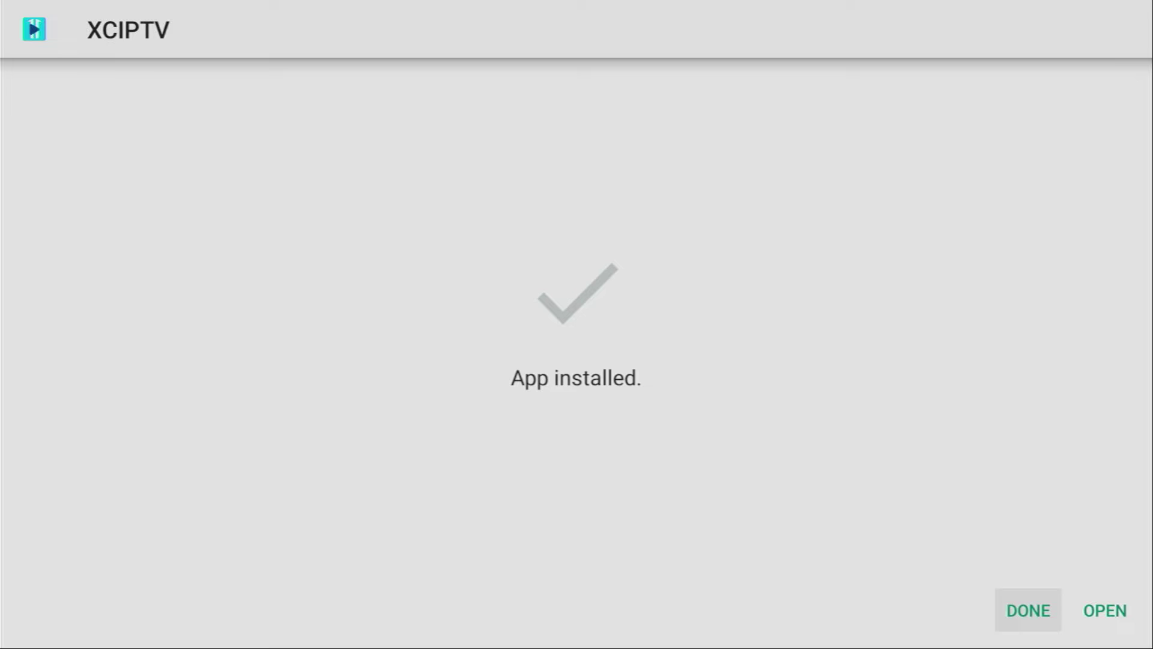
- Delete the leftover XCIPTV-v5.0.1.apk installer file in Downloader
{"action": "key", "text": "Return"}
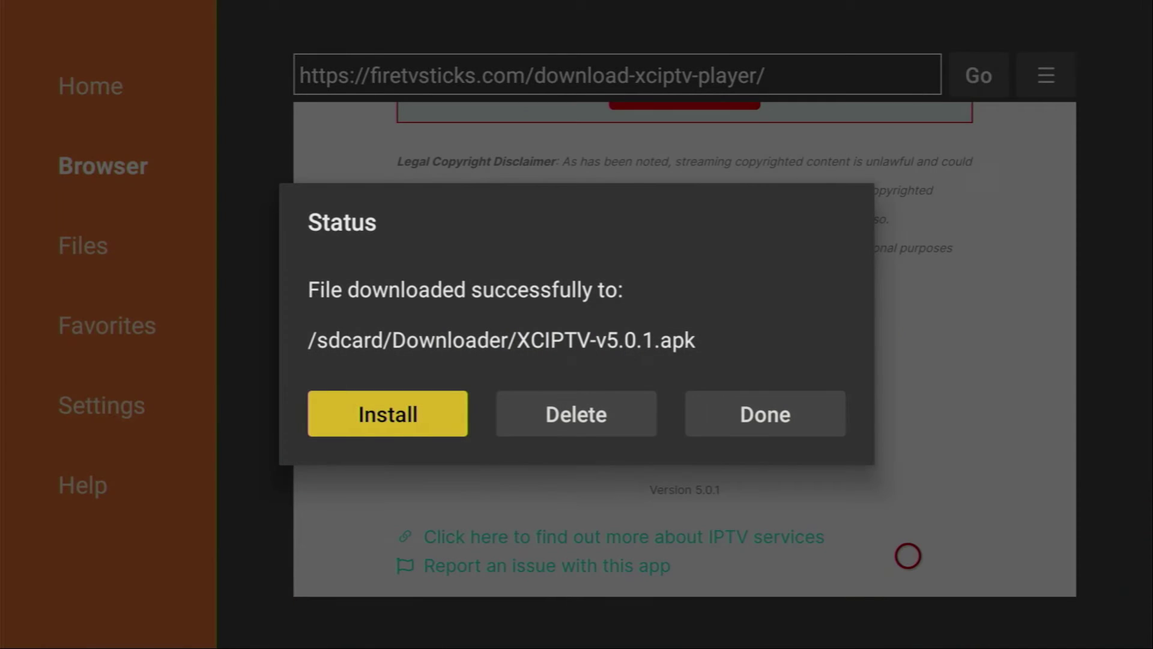
{"action": "key", "text": "Right"}
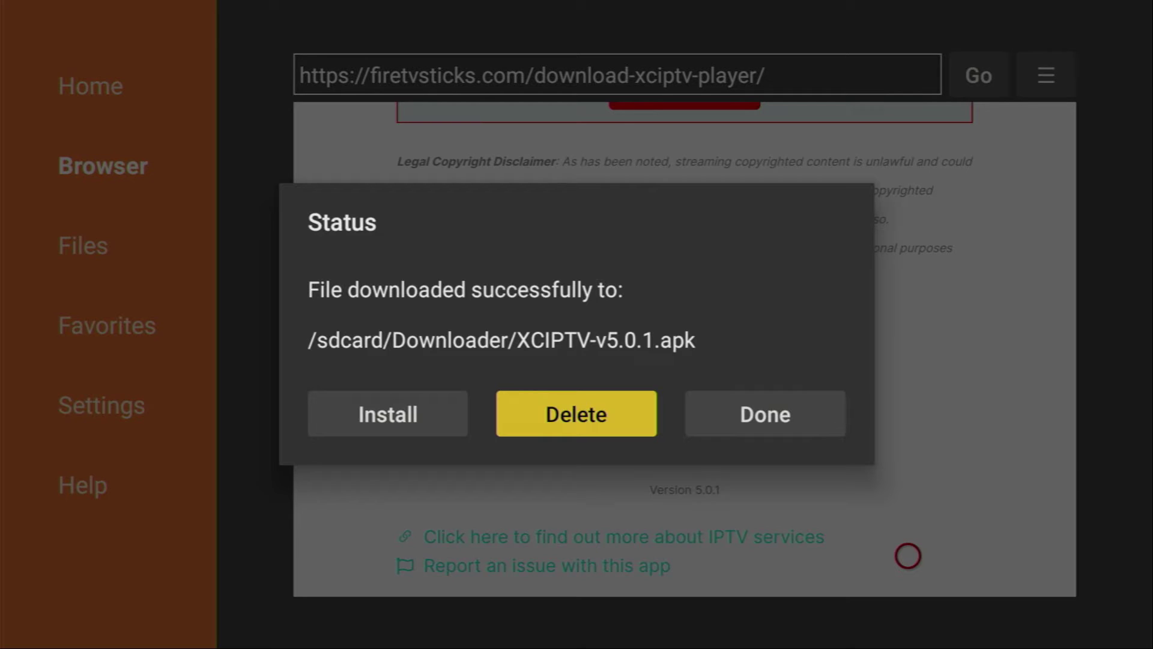
{"action": "key", "text": "Return"}
{"action": "key", "text": "Return"}
- Confirm deleting the installer and open the full Your Apps & Channels grid
{"action": "key", "text": "Home"}
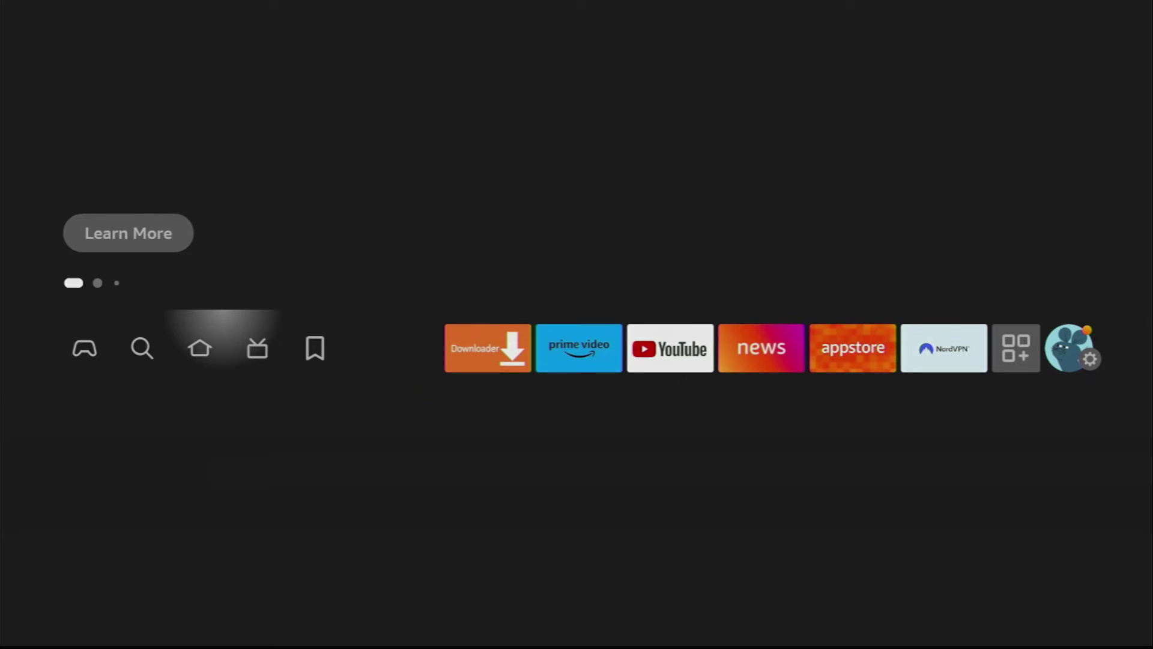
{"action": "key", "text": "Right"}
{"action": "key", "text": "Right"}
{"action": "key", "text": "Right"}
{"action": "key", "text": "Right"}
{"action": "key", "text": "Right"}
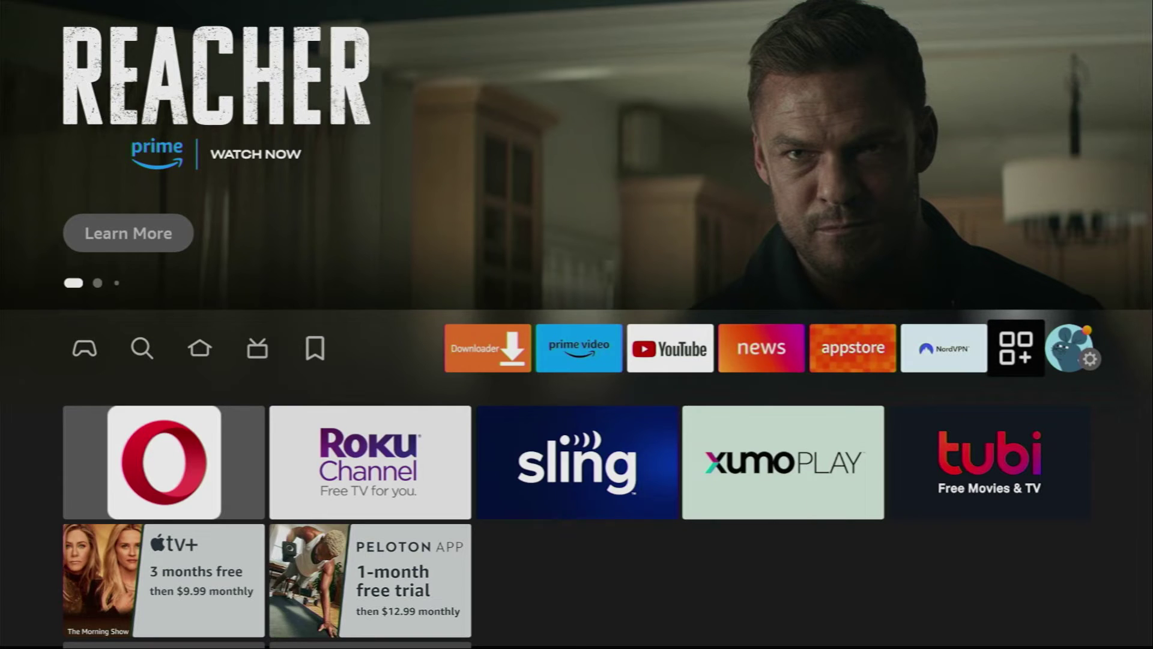
{"action": "key", "text": "Return"}
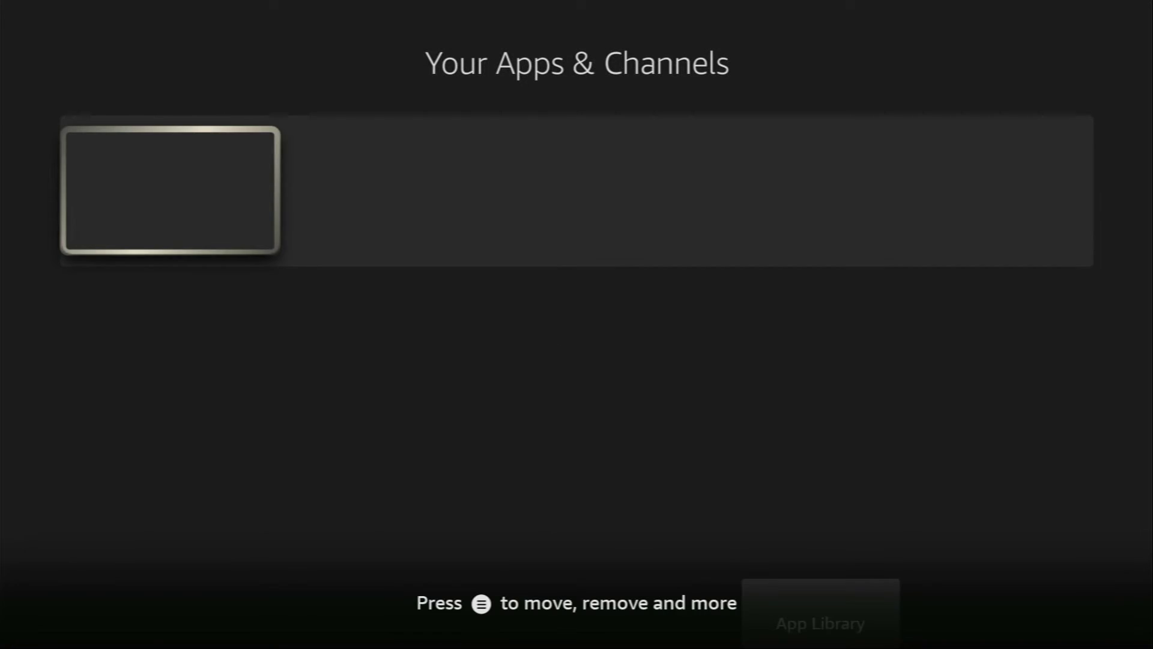
- Use XCIPTV's Menu option Move to front to place it ahead of Downloader
{"action": "key", "text": "Down"}
{"action": "key", "text": "Down"}
{"action": "key", "text": "Right"}
{"action": "key", "text": "Right"}
{"action": "key", "text": "Right"}
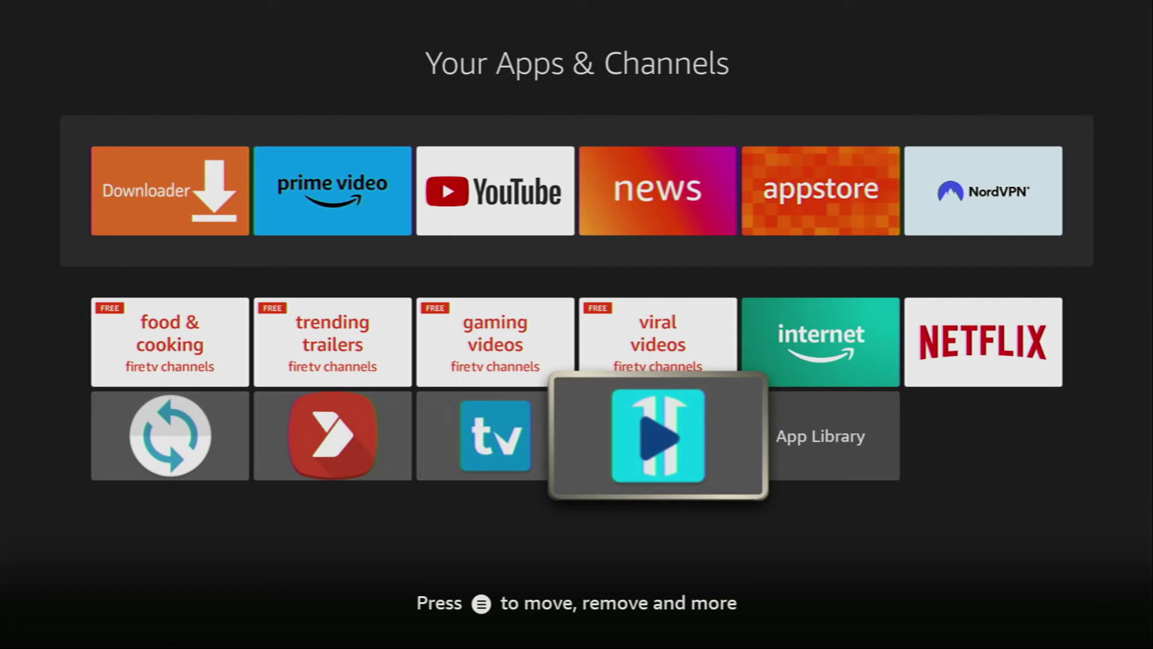
{"action": "key", "text": "Menu"}
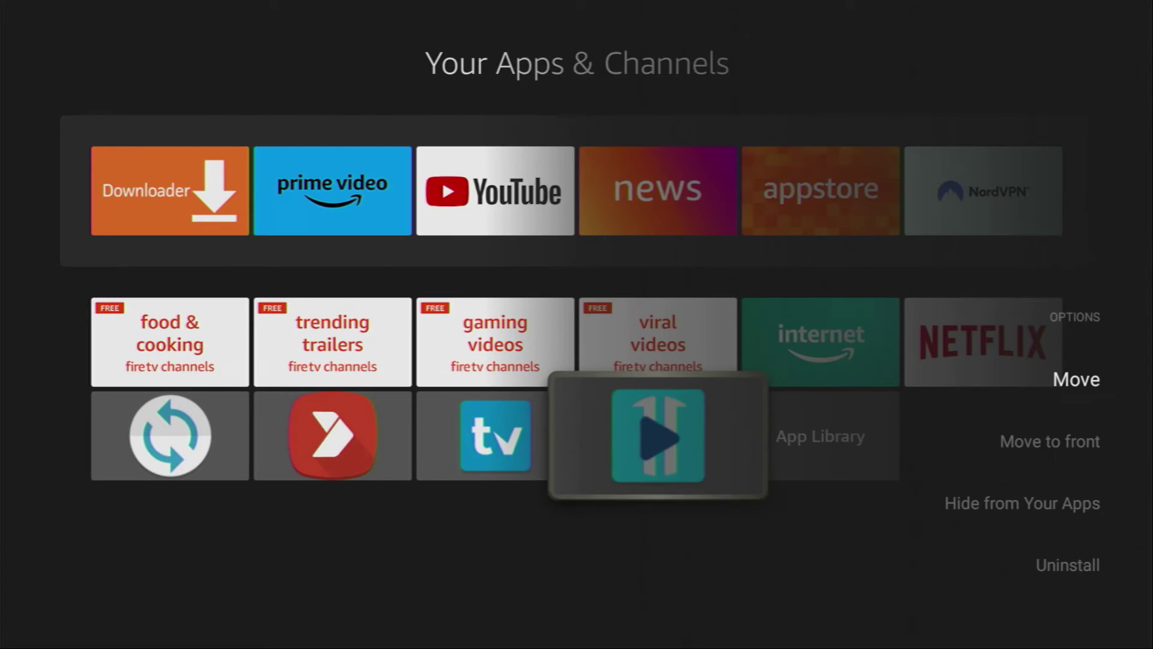
{"action": "key", "text": "Down"}
{"action": "key", "text": "Return"}
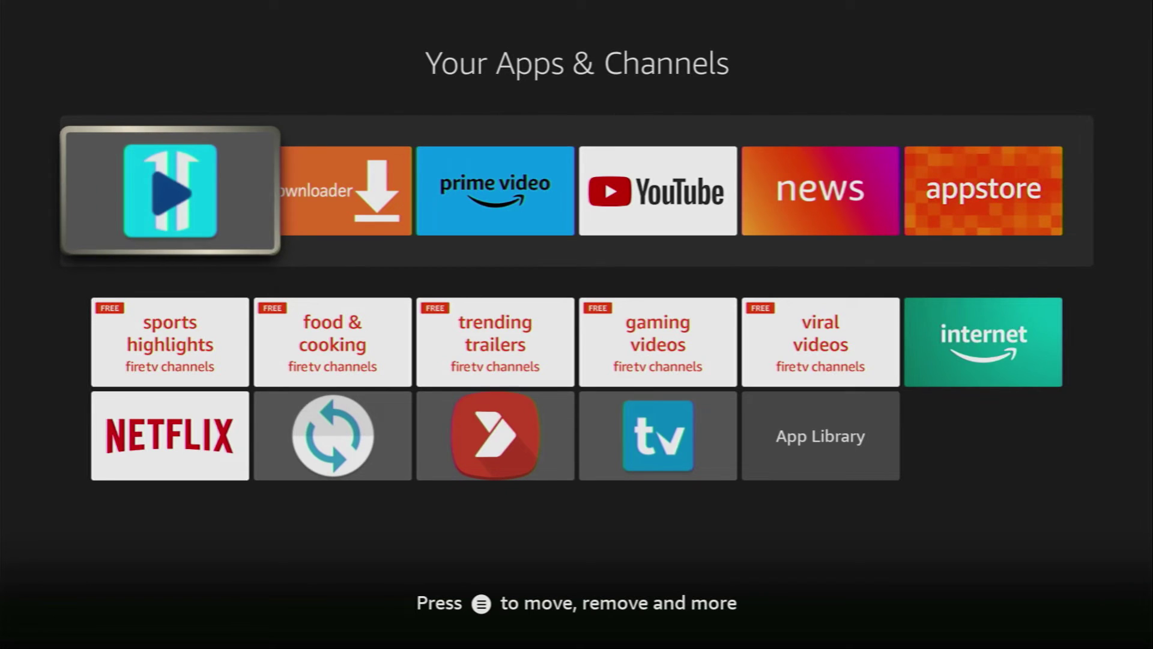
{"action": "key", "text": "Down"}
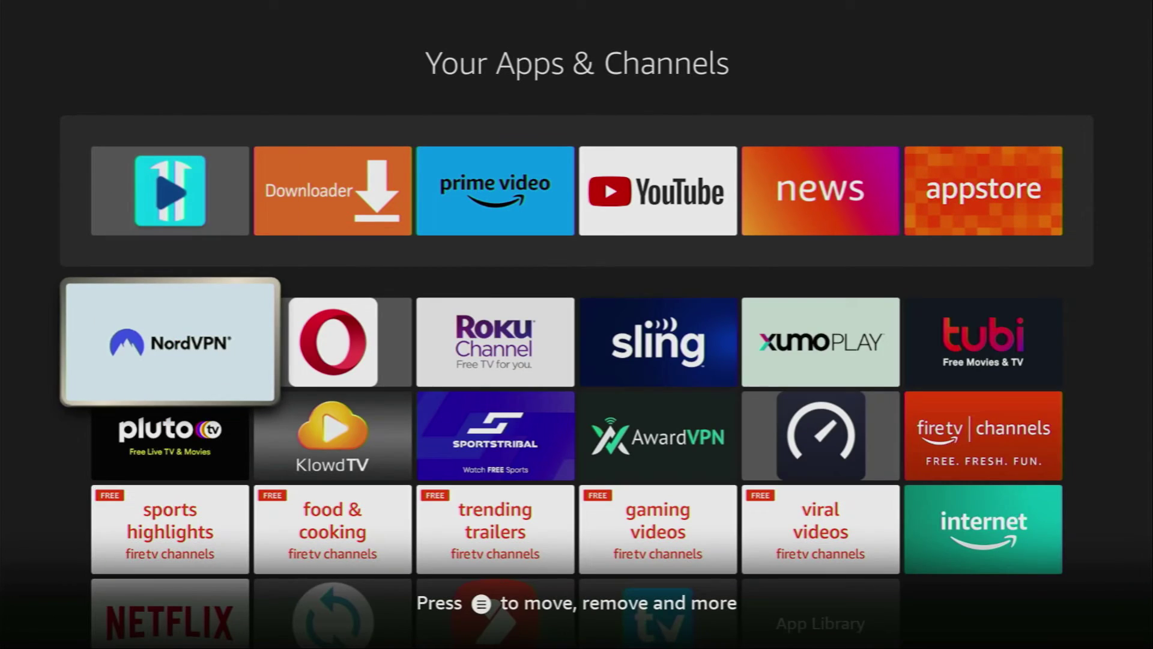
{"action": "key", "text": "Up"}
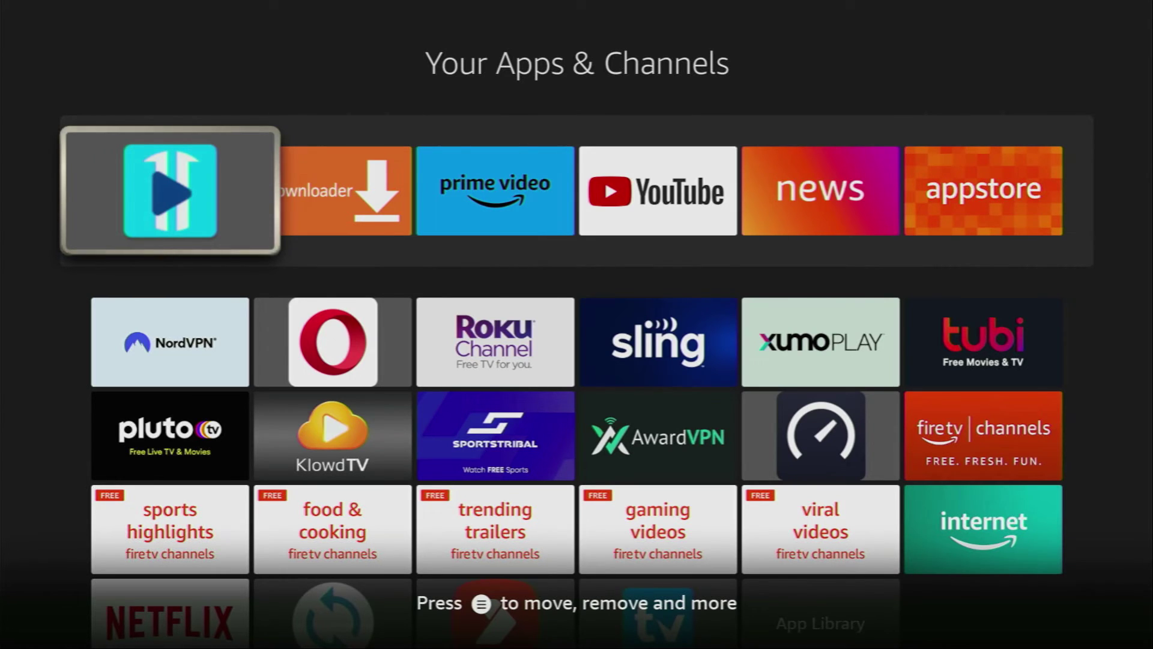
- Launch XCIPTV and, in Settings, change the panel type from Xtream Codes API to M3U URL
{"action": "key", "text": "Return"}
{"action": "key", "text": "Up"}
{"action": "key", "text": "Up"}
{"action": "key", "text": "Up"}
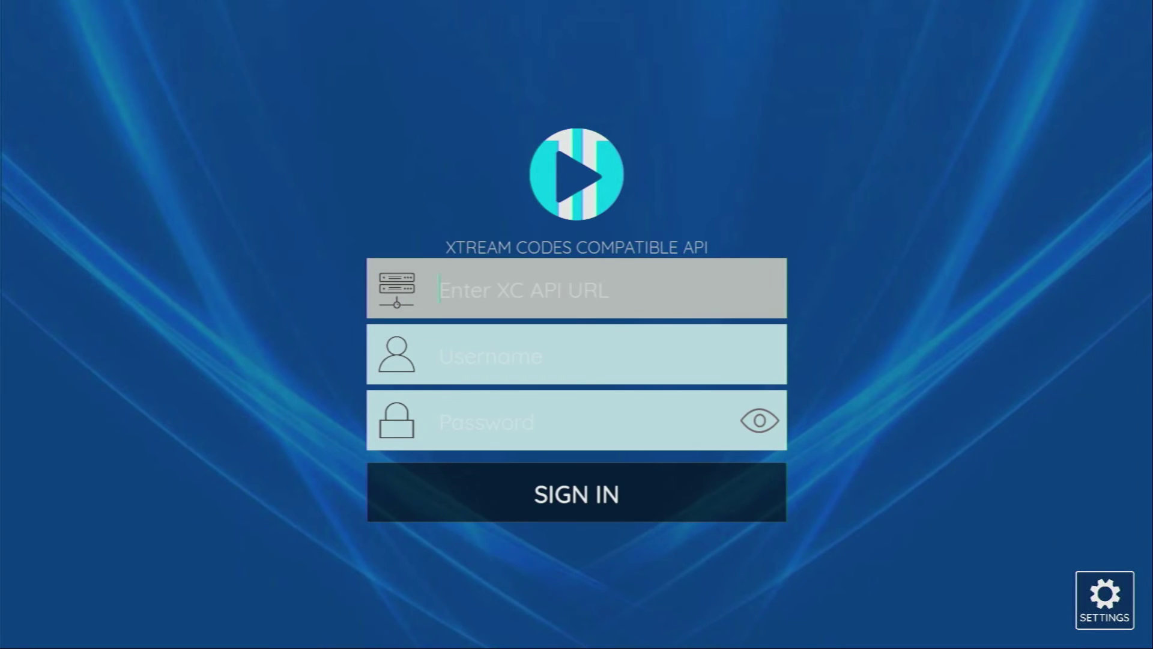
{"action": "key", "text": "Down"}
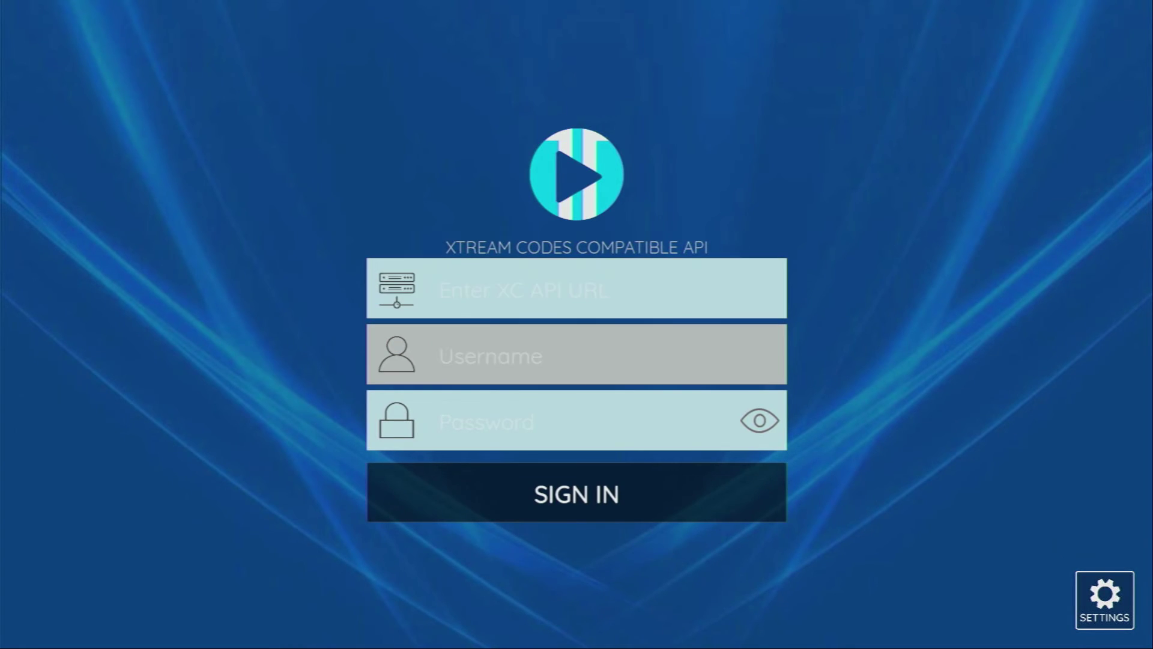
{"action": "key", "text": "Down"}
{"action": "key", "text": "Right"}
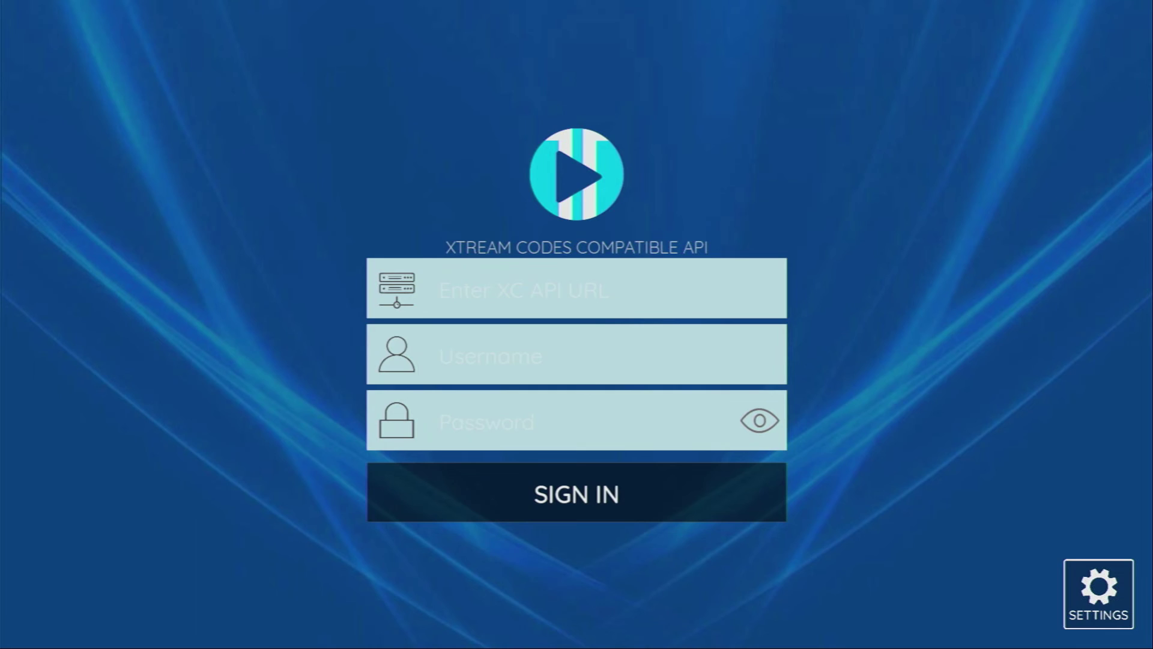
{"action": "key", "text": "Return"}
{"action": "key", "text": "Down"}
{"action": "key", "text": "Down"}
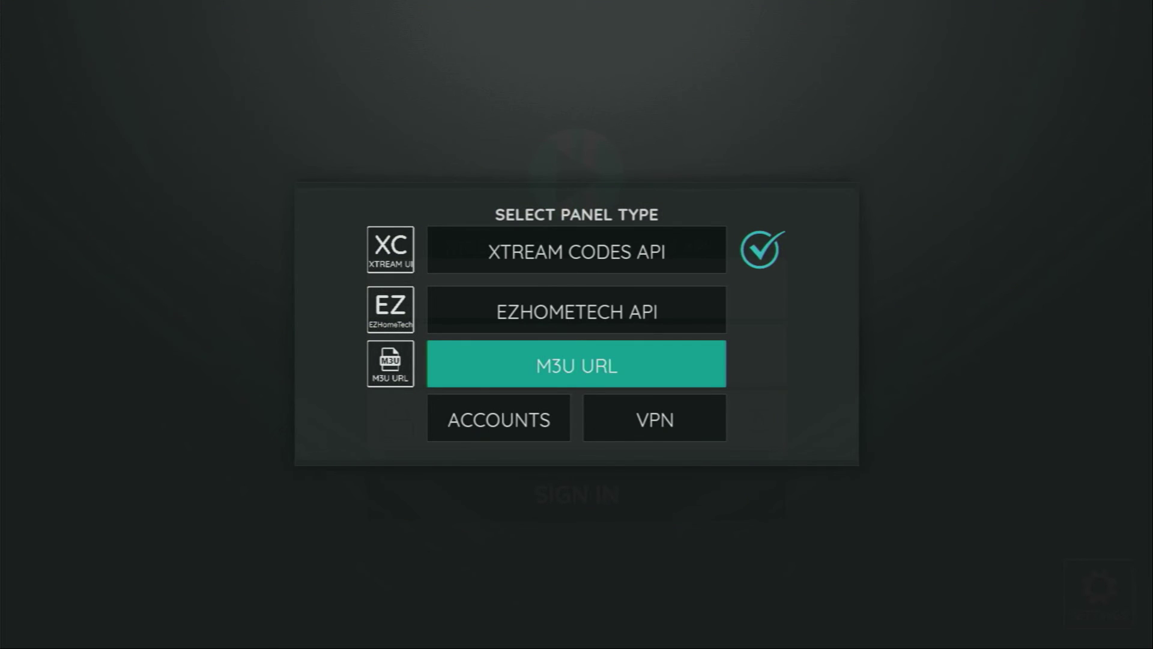
{"action": "key", "text": "Return"}
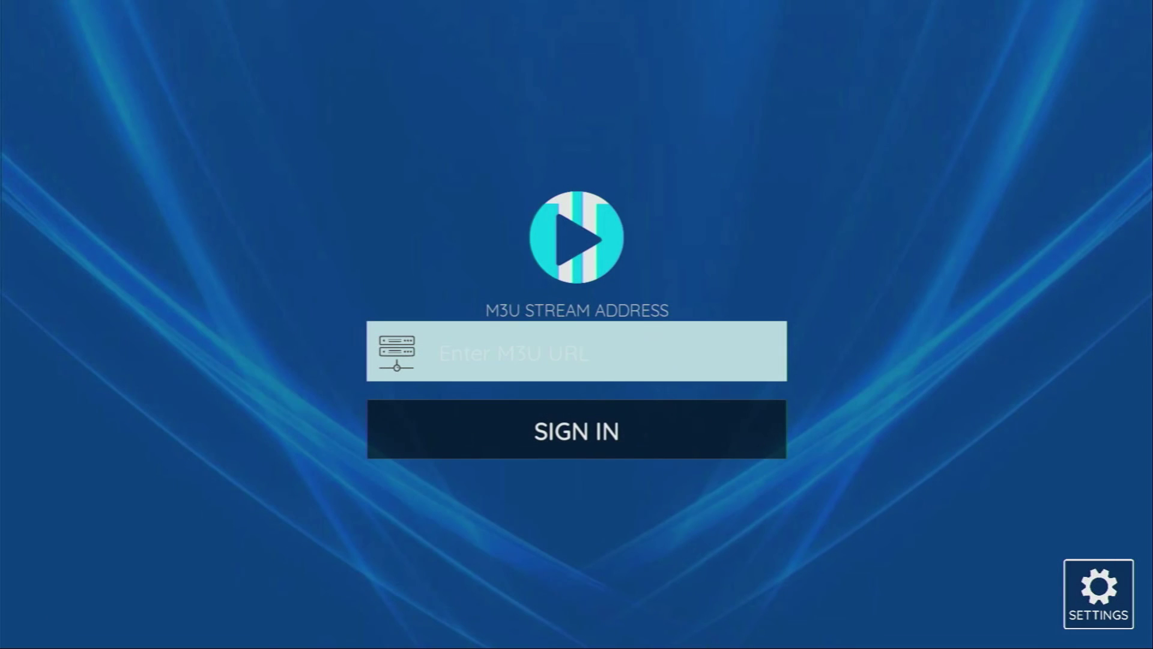